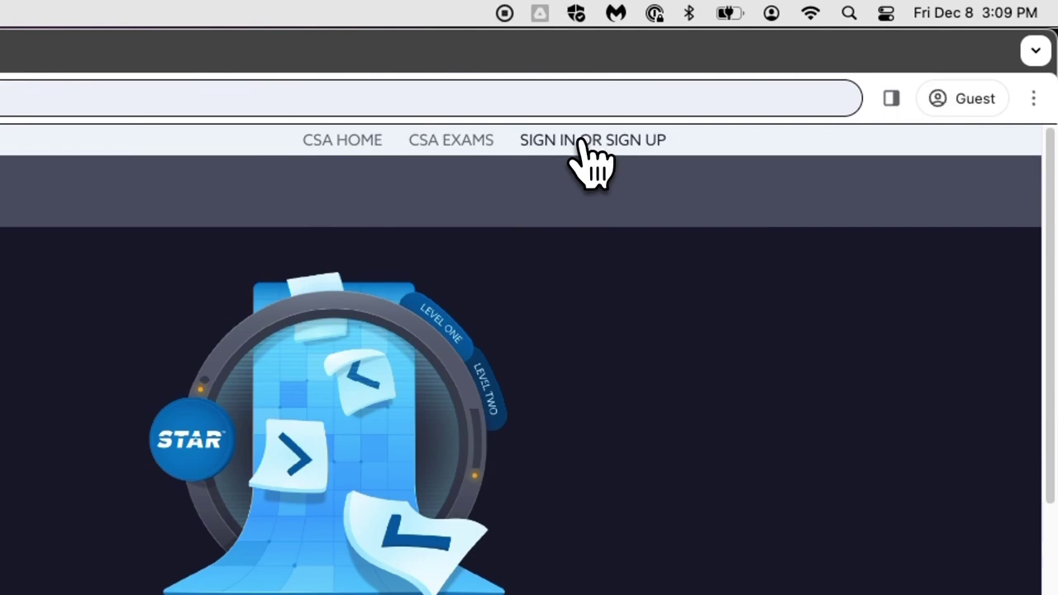
# Sign up for a new STAR account with the account e-mail and a password.
pyautogui.click(581, 142)
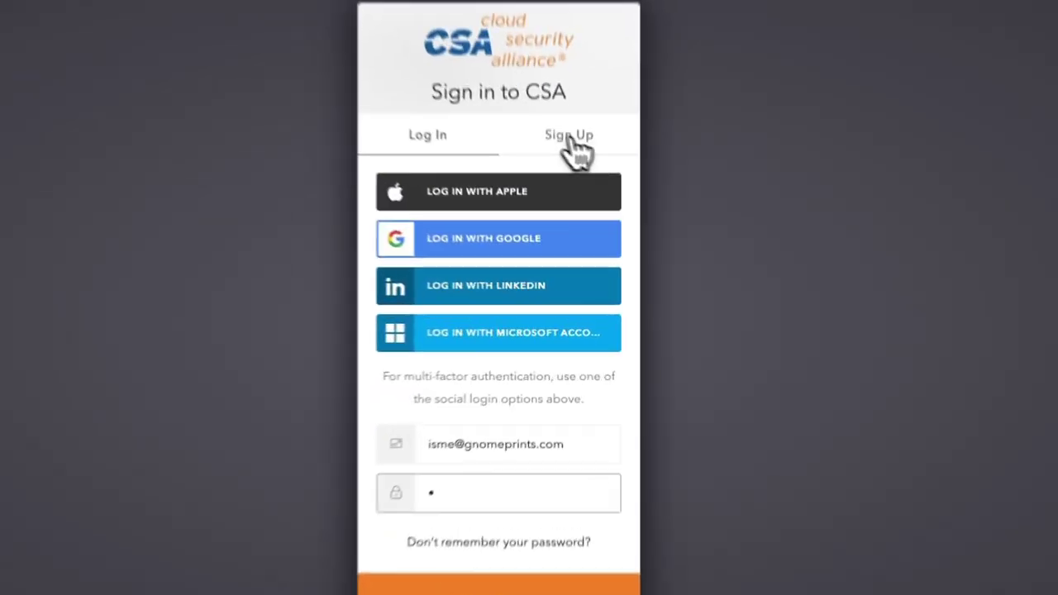
pyautogui.click(572, 142)
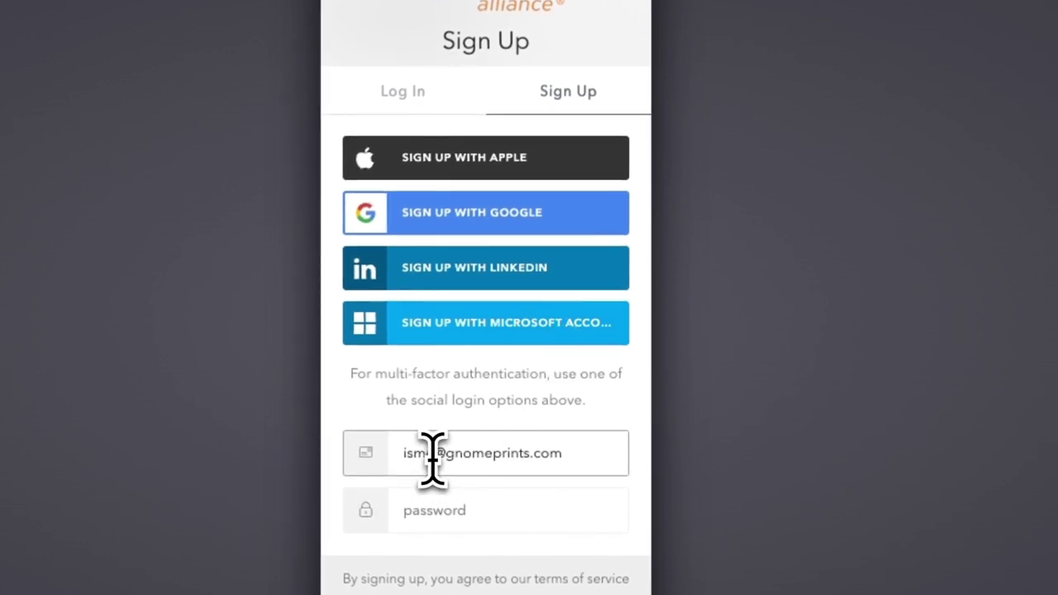
pyautogui.press('Tab')
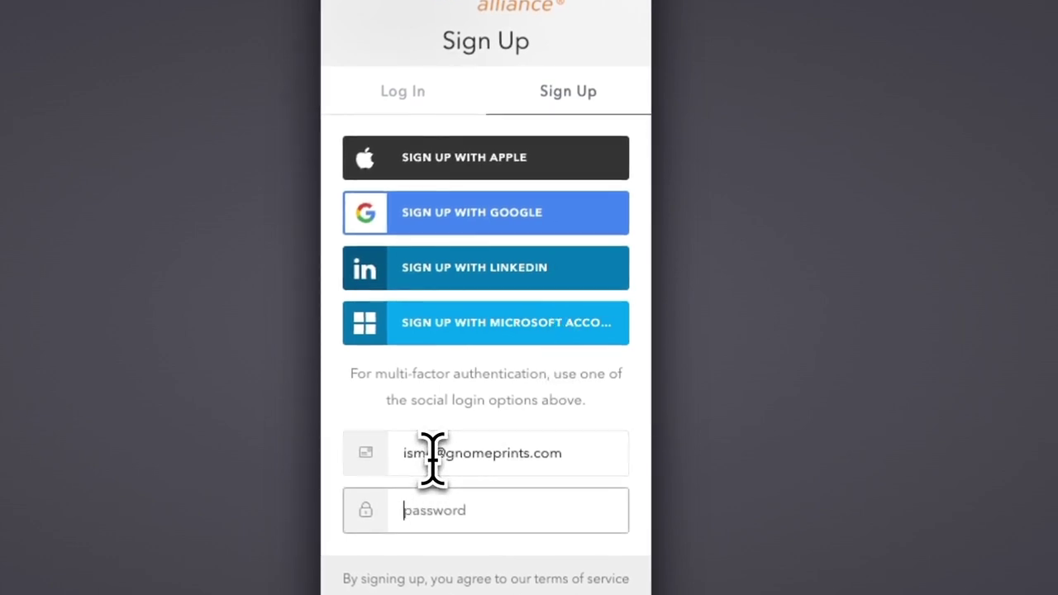
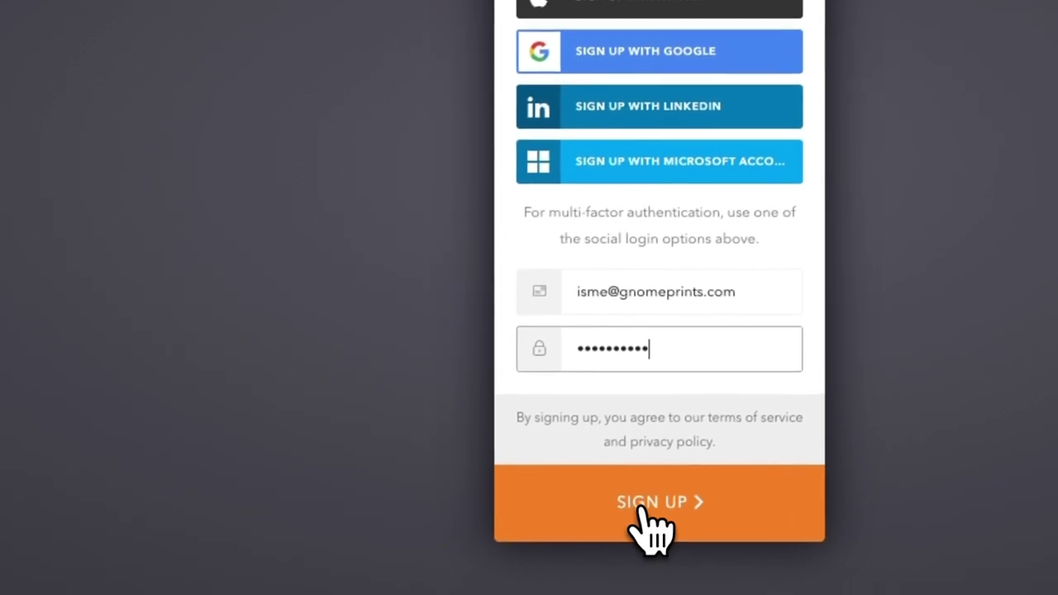
pyautogui.click(649, 525)
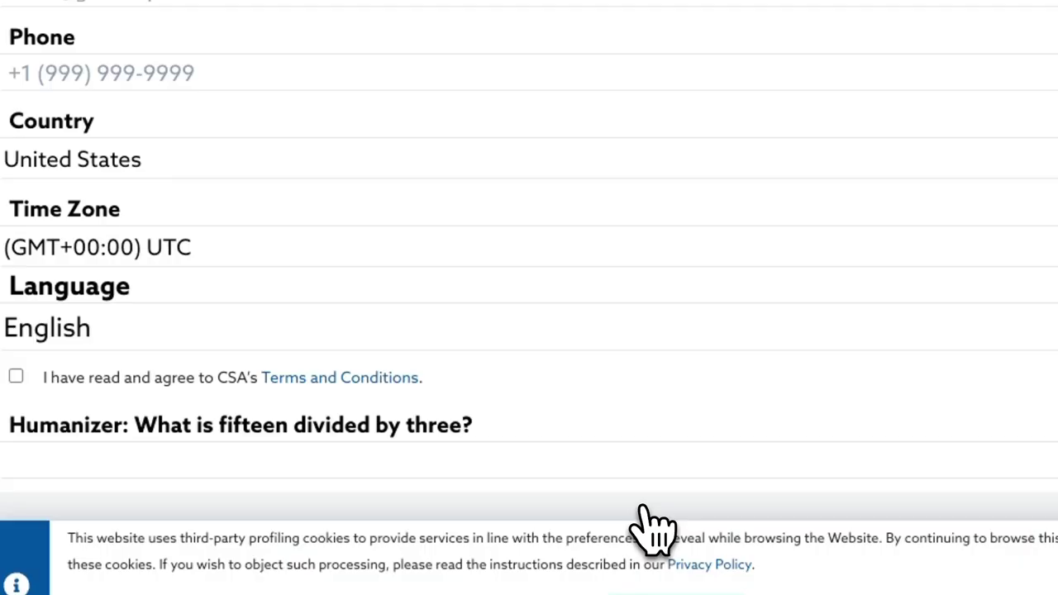
# Enter the full name, accept the terms, answer the humanizer question, and submit the details.
pyautogui.click(428, 204)
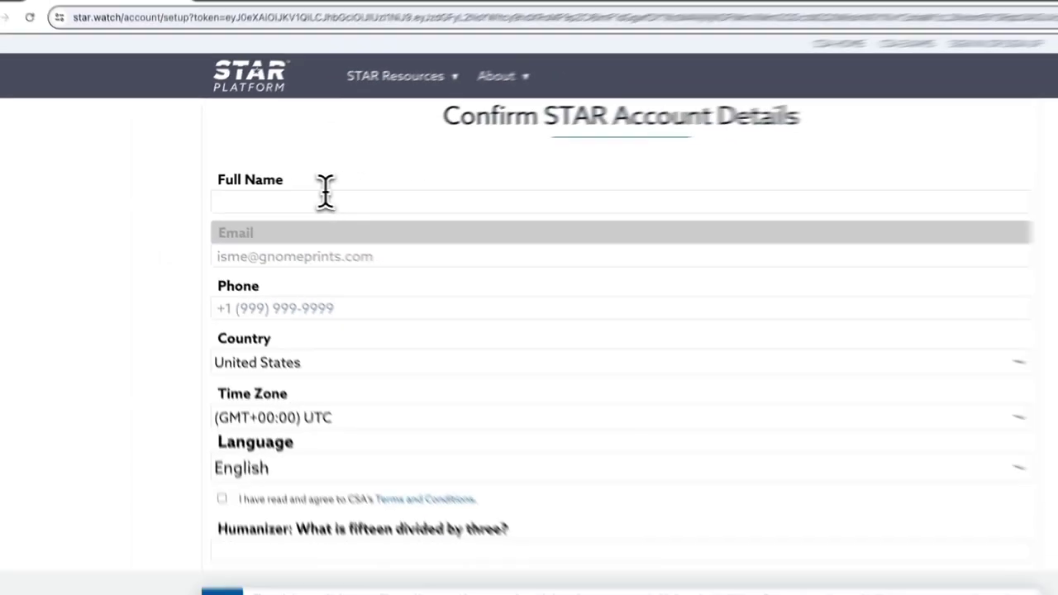
pyautogui.write('Morning')
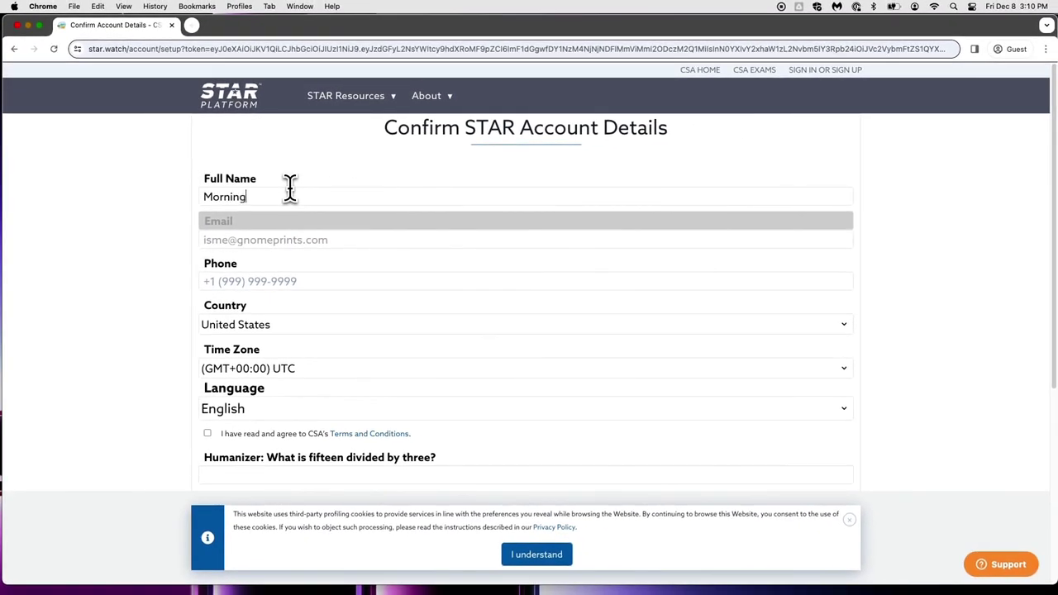
pyautogui.write('five')
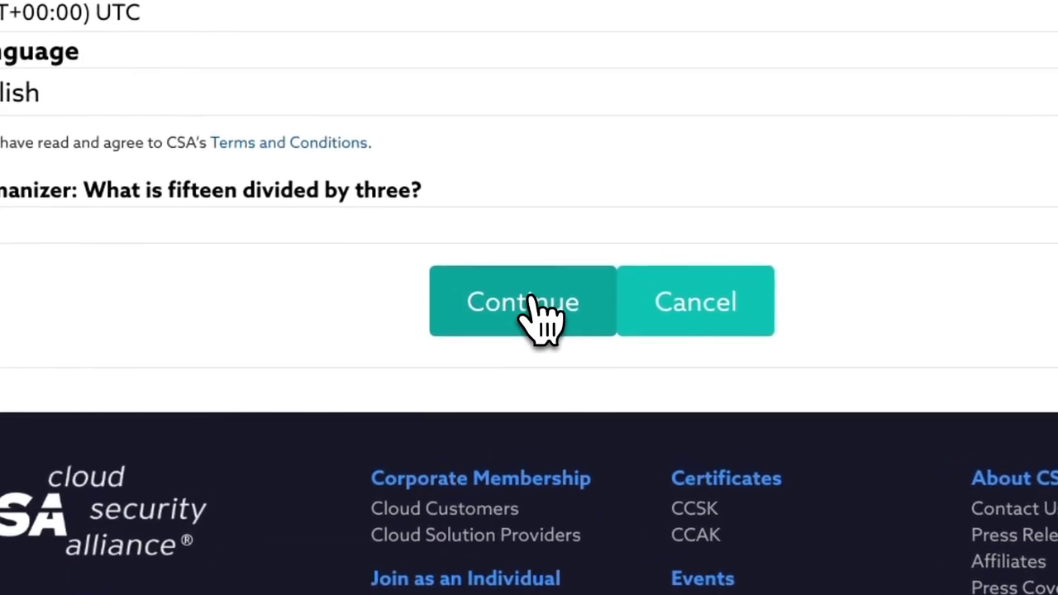
pyautogui.click(533, 299)
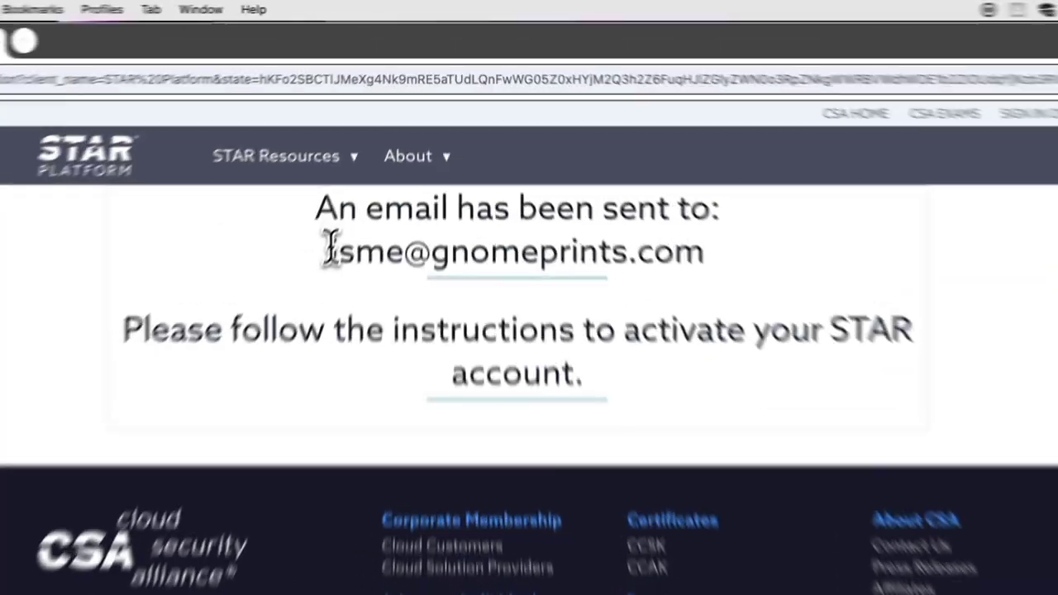
# Copy the 'Confirm my account' link from the 'Please verify your STAR Platform account' e-mail.
pyautogui.moveTo(379, 155); pyautogui.dragTo(610, 149)
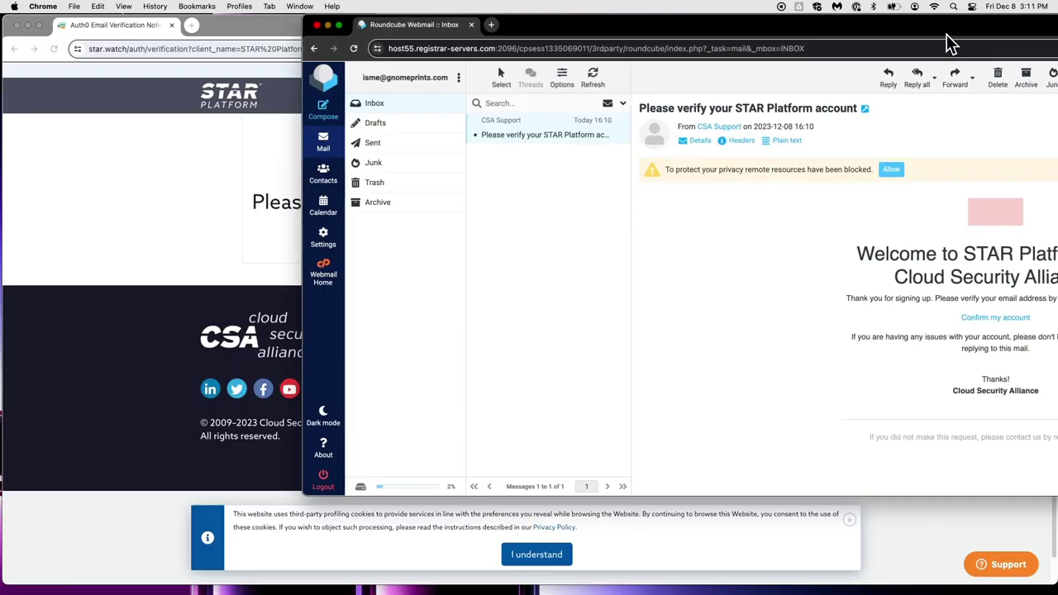
pyautogui.moveTo(948, 37); pyautogui.dragTo(693, 35)
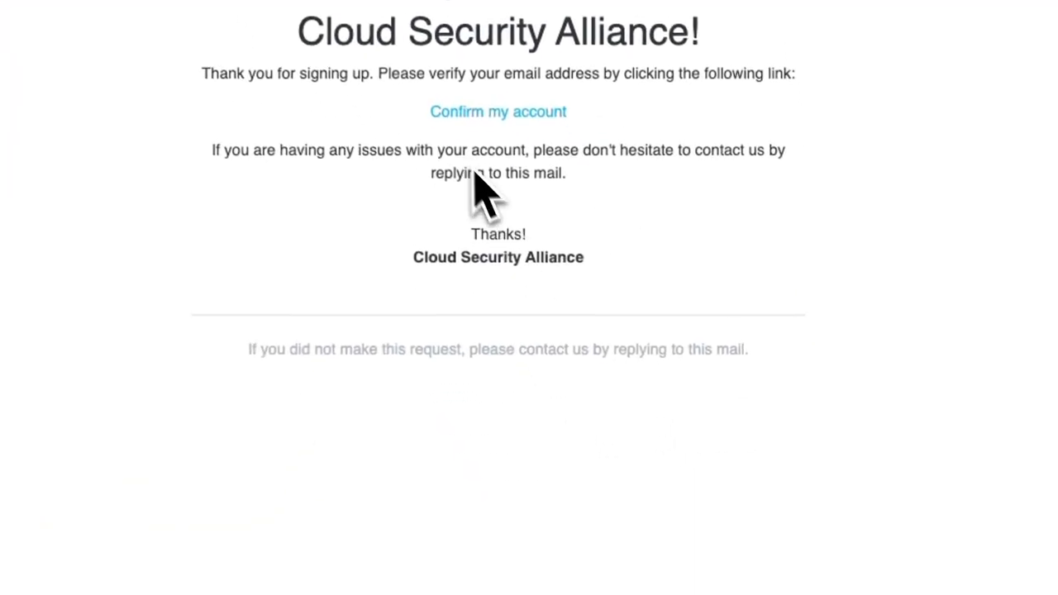
pyautogui.rightClick(488, 111)
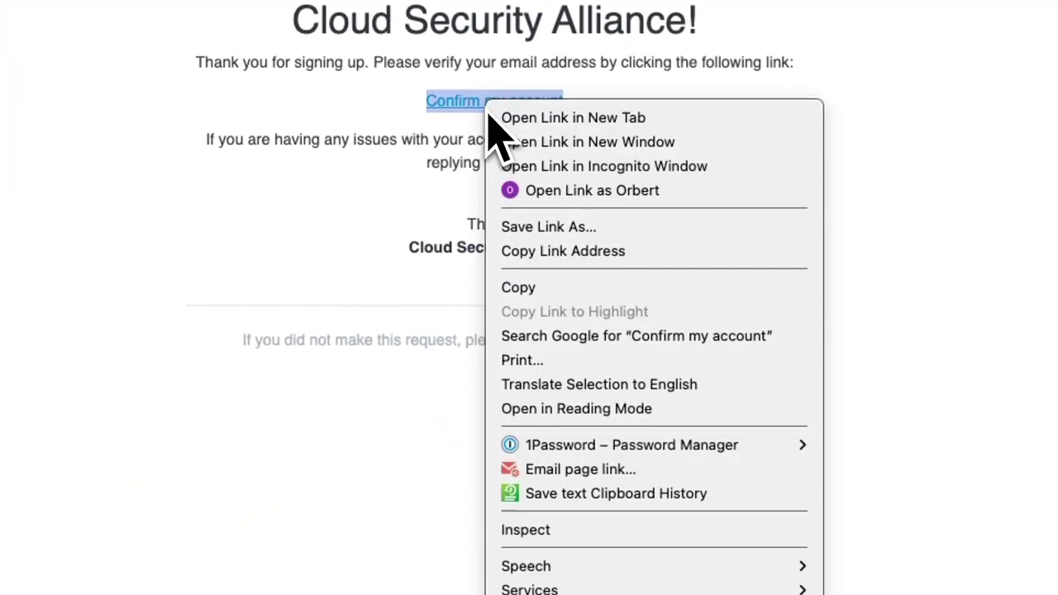
pyautogui.click(564, 253)
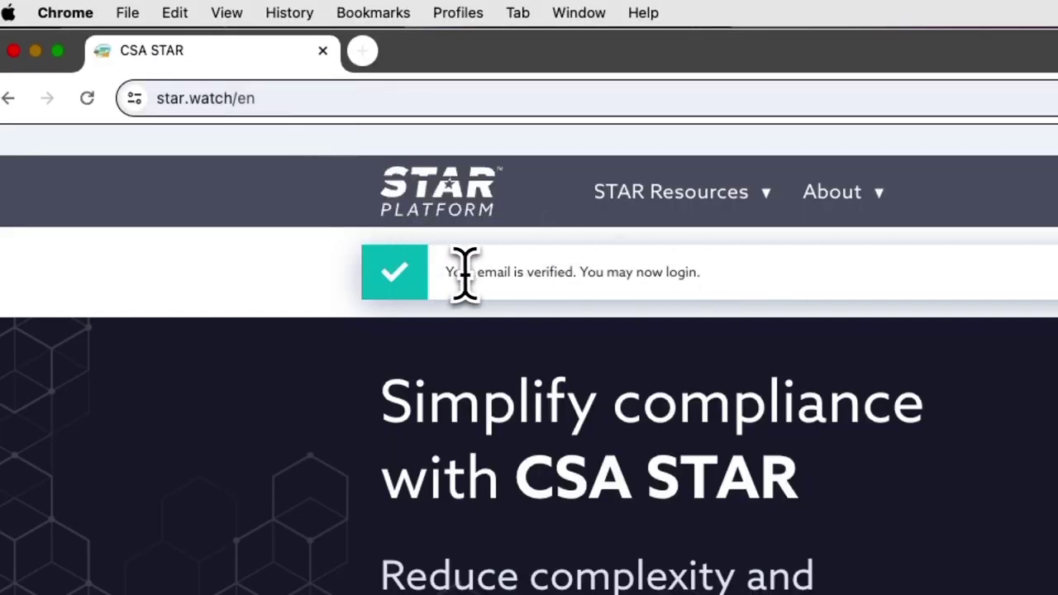
# Sign in to the verified STAR account and reach the Creating New Assessment form via Manage Assessments.
pyautogui.moveTo(455, 272); pyautogui.dragTo(445, 272)
pyautogui.moveTo(628, 281); pyautogui.dragTo(723, 303)
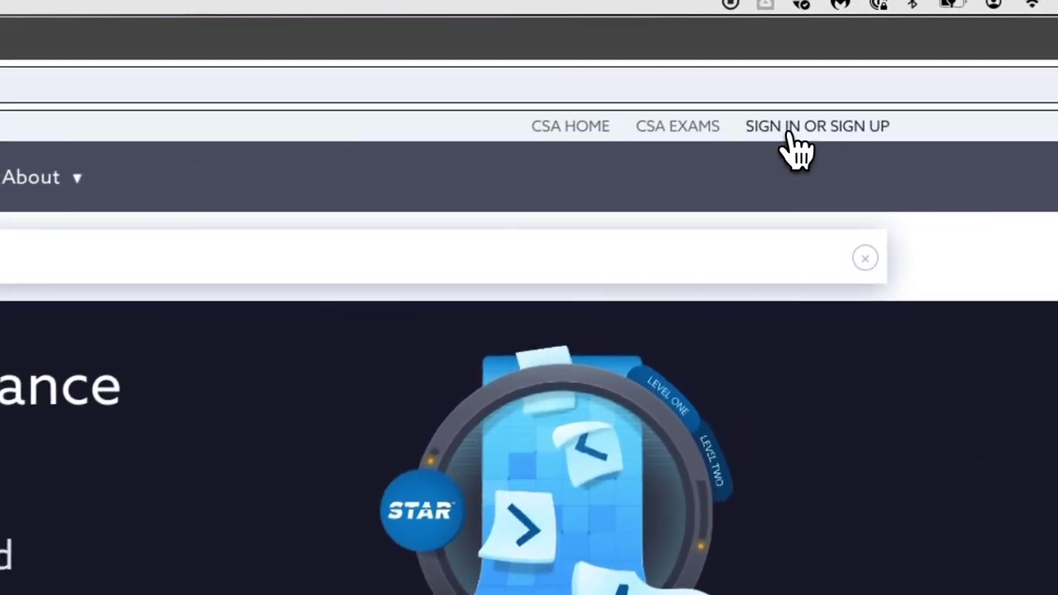
pyautogui.click(791, 134)
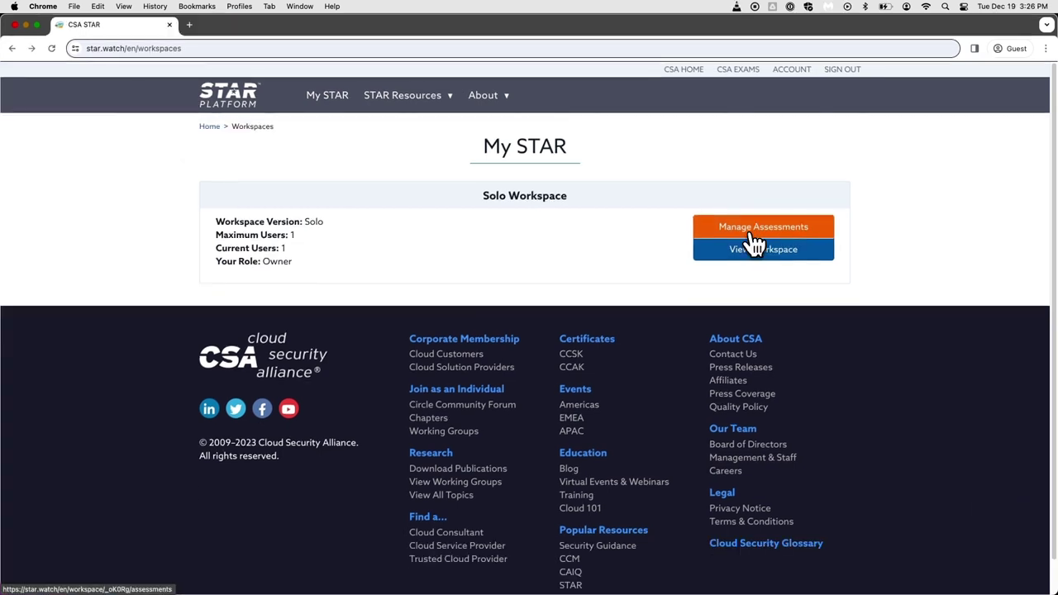
pyautogui.click(748, 231)
pyautogui.click(513, 235)
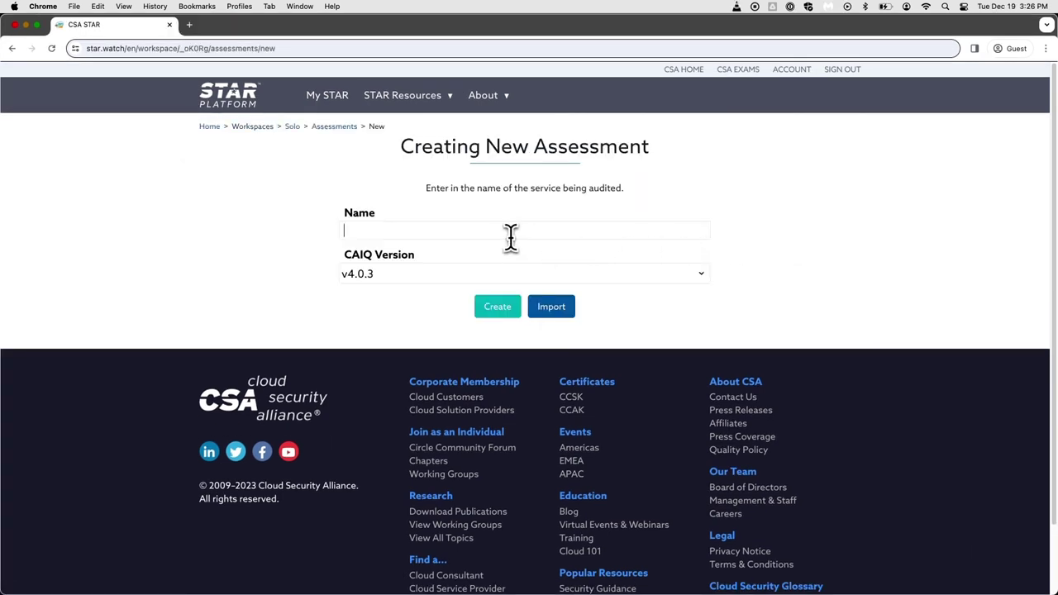
# Create an assessment named 'Test assessment' using CAIQ version v4.0.3.
pyautogui.write('Test assessment')
pyautogui.click(477, 275)
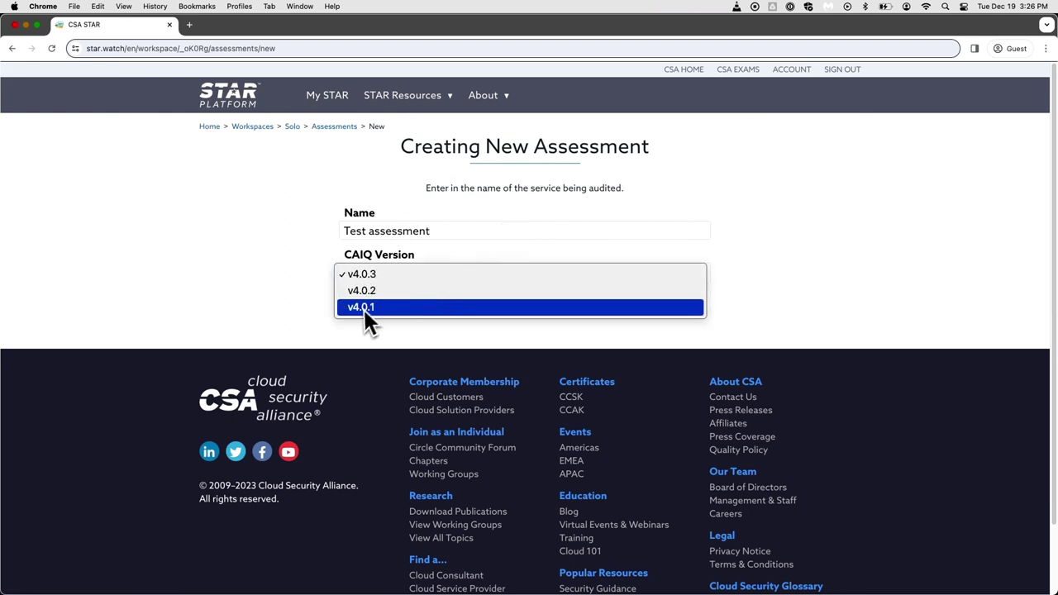
pyautogui.click(450, 275)
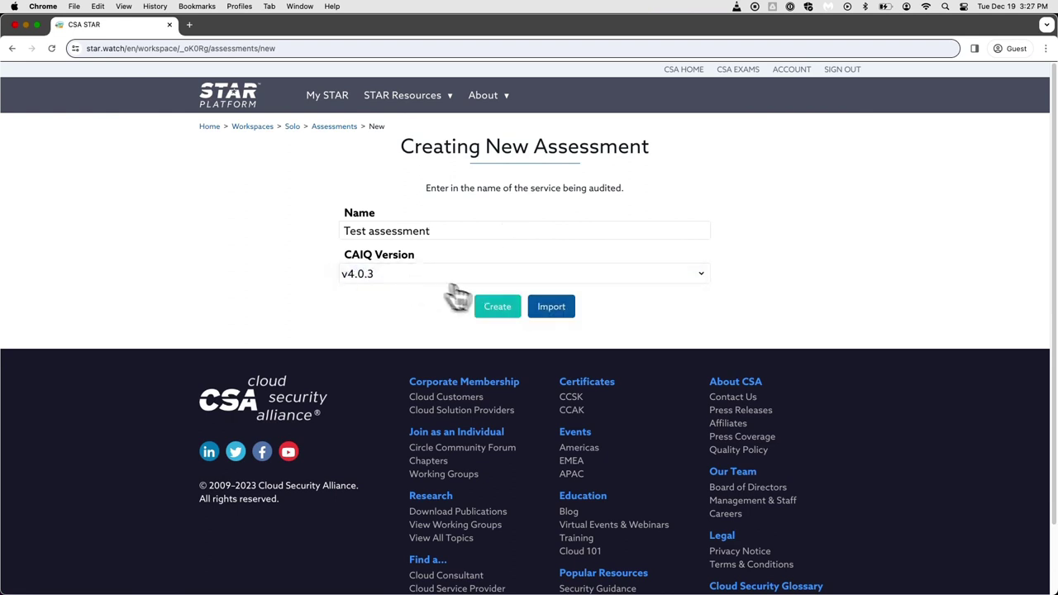
pyautogui.click(493, 315)
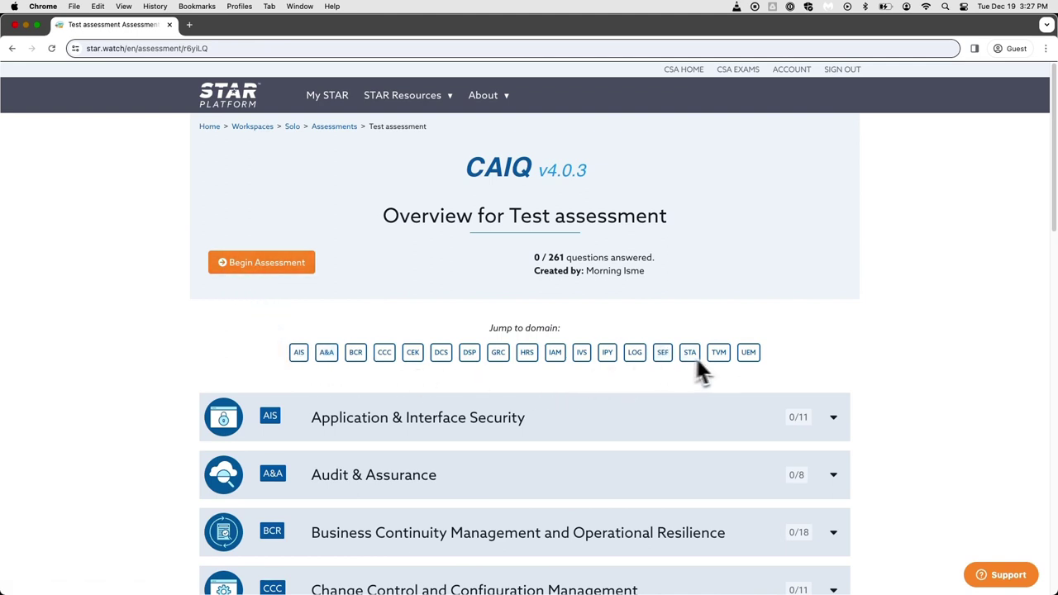
# Open the Application & Interface Security domain and start answering control AIS-01's questions.
pyautogui.click(253, 265)
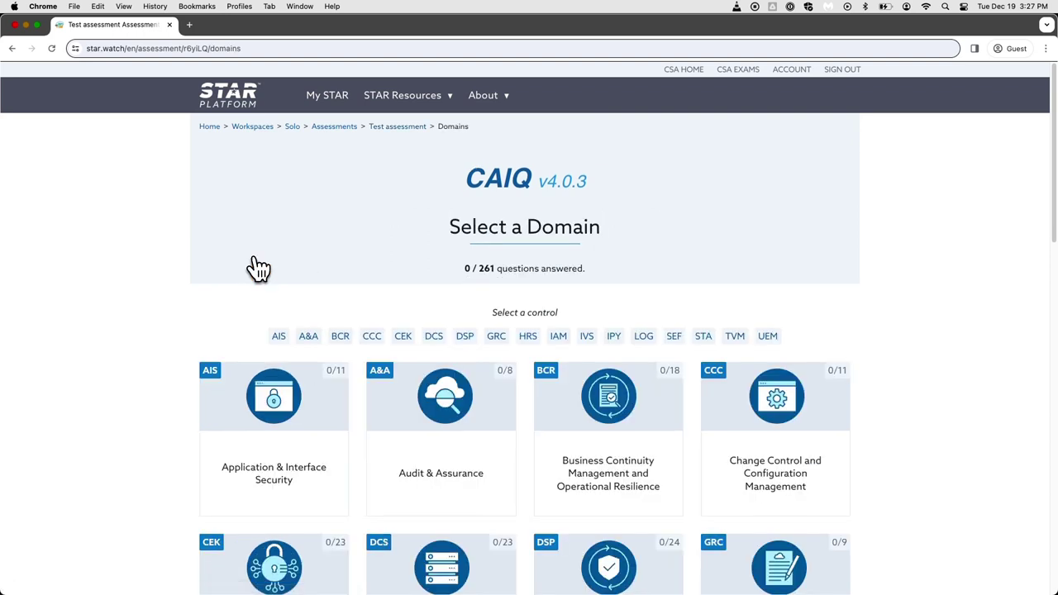
pyautogui.click(273, 467)
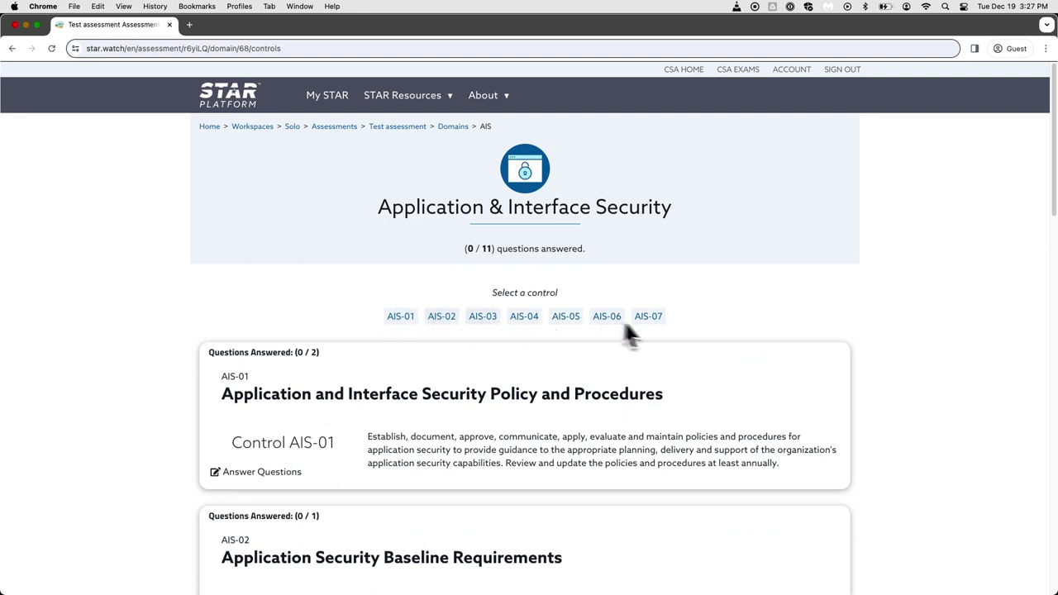
pyautogui.click(248, 474)
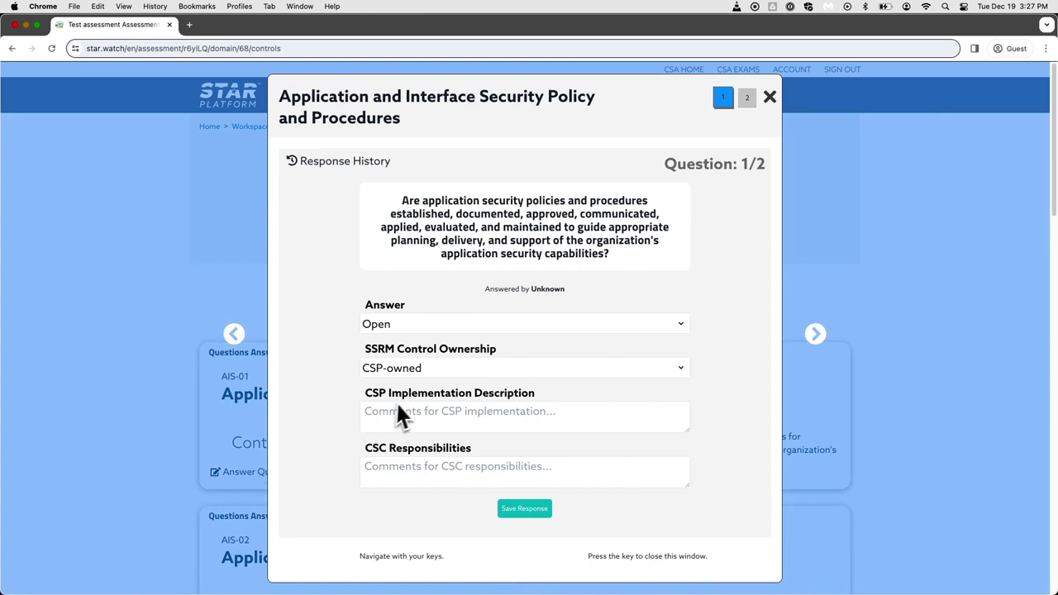
# Save AIS-01 question 1 as Yes, CSC-owned, description 'Create context', then go to question 2.
pyautogui.click(468, 327)
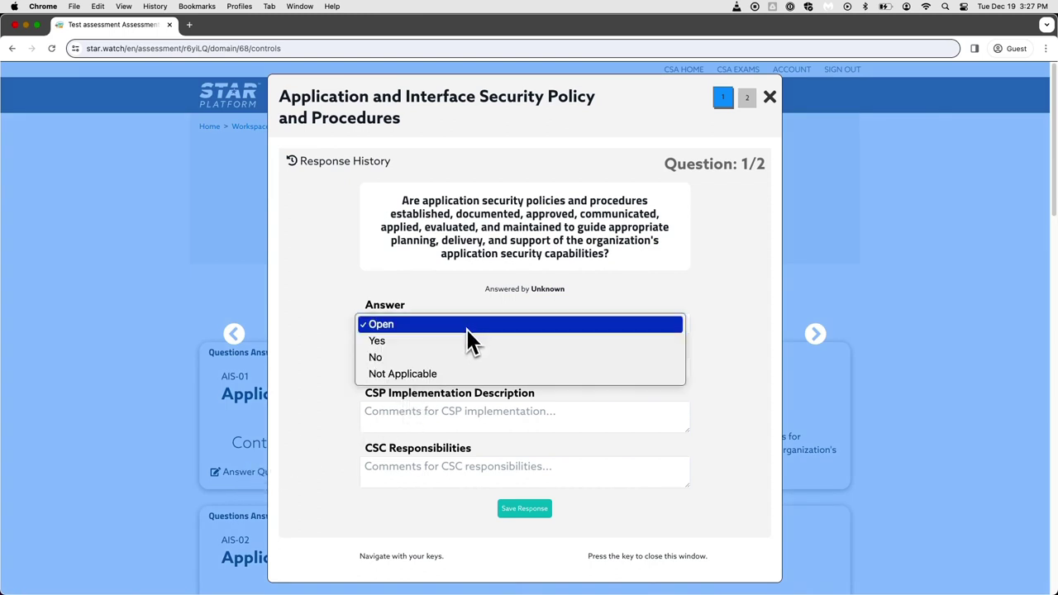
pyautogui.click(385, 347)
pyautogui.click(432, 368)
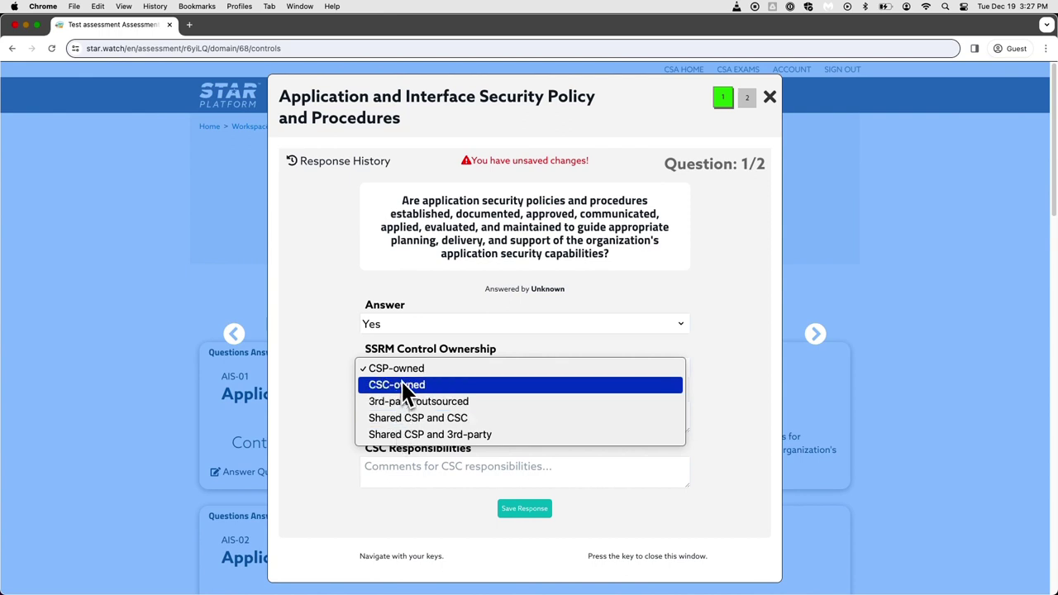
pyautogui.click(400, 384)
pyautogui.click(400, 419)
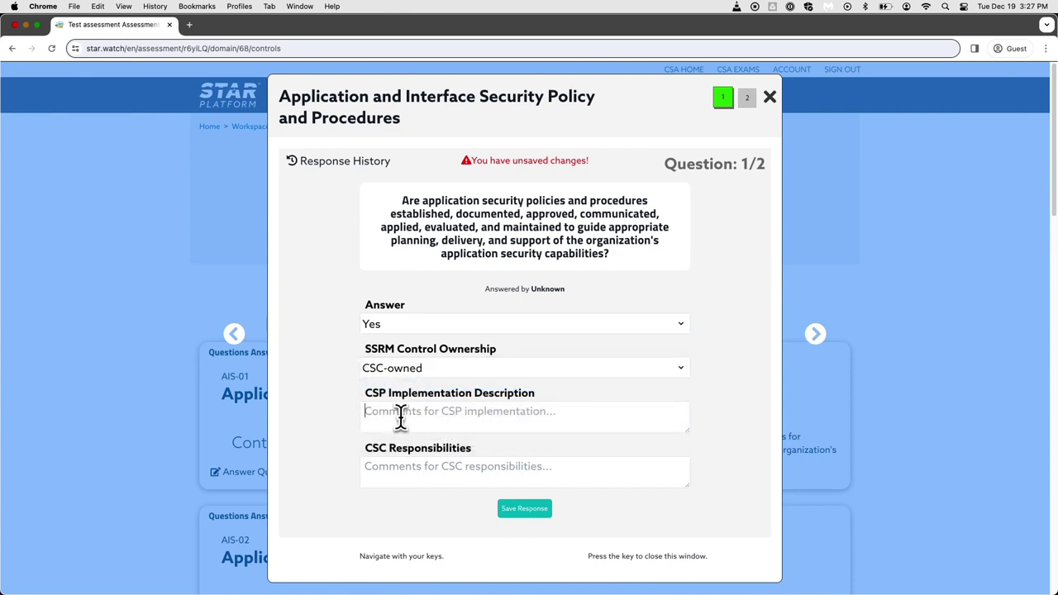
pyautogui.write('Create co')
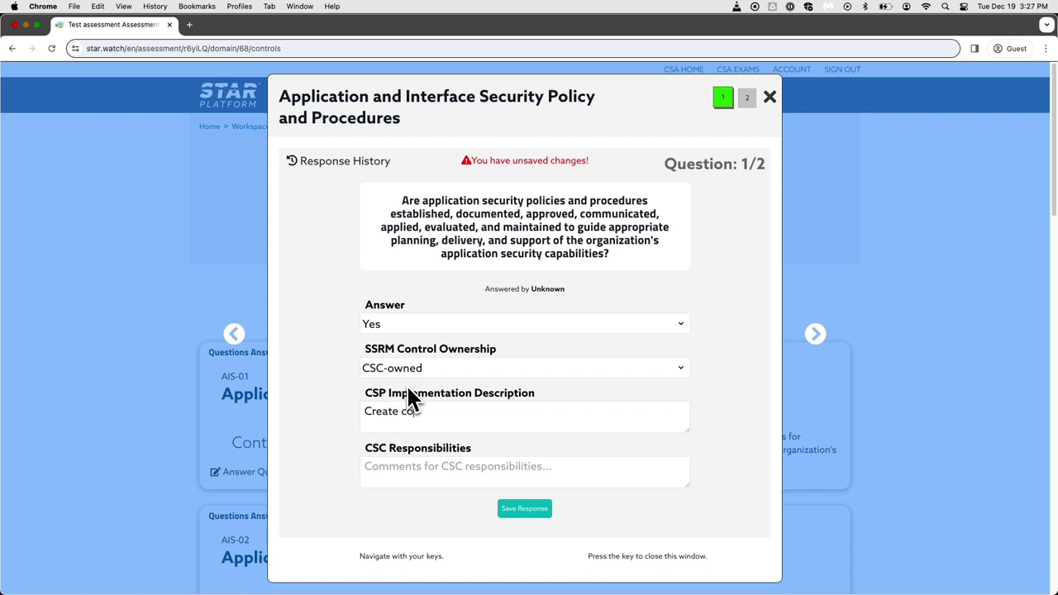
pyautogui.write('ntext')
pyautogui.press('Tab')
pyautogui.click(544, 525)
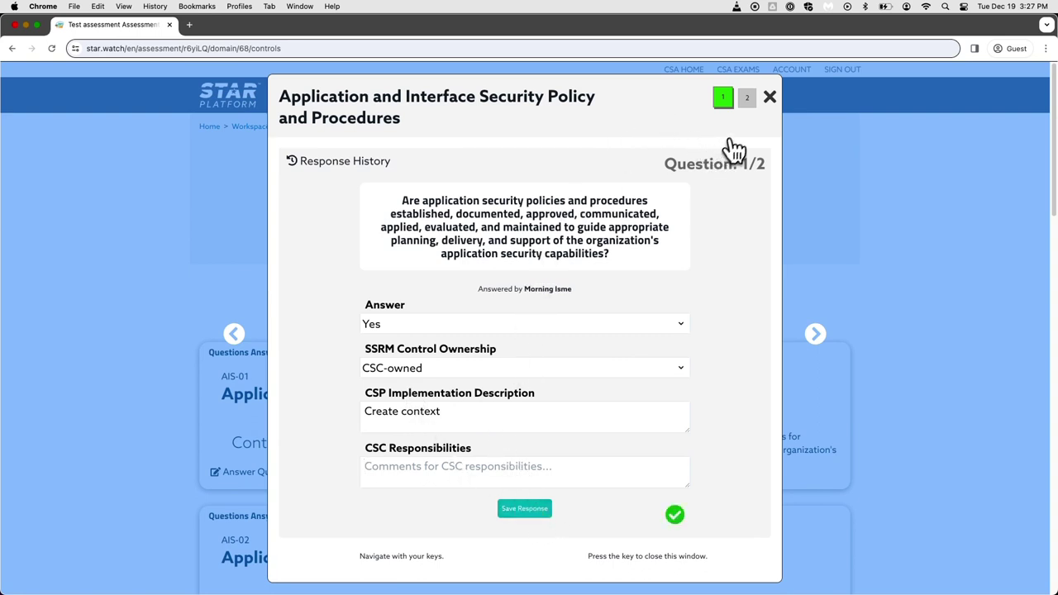
pyautogui.click(748, 99)
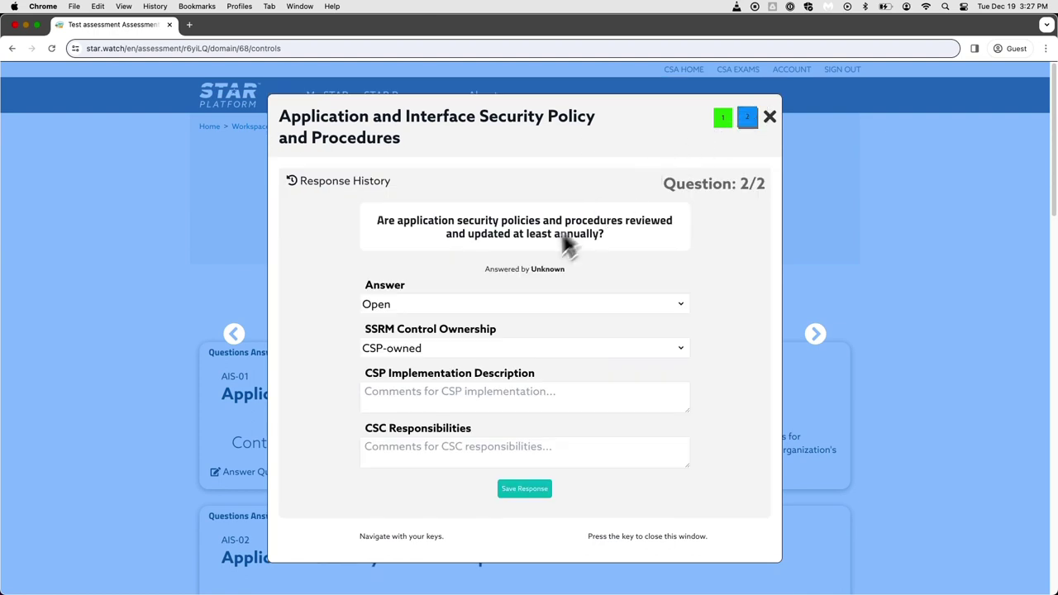
# Save AIS-01 question 2 as Yes with CSC-owned ownership and close the question window.
pyautogui.click(430, 308)
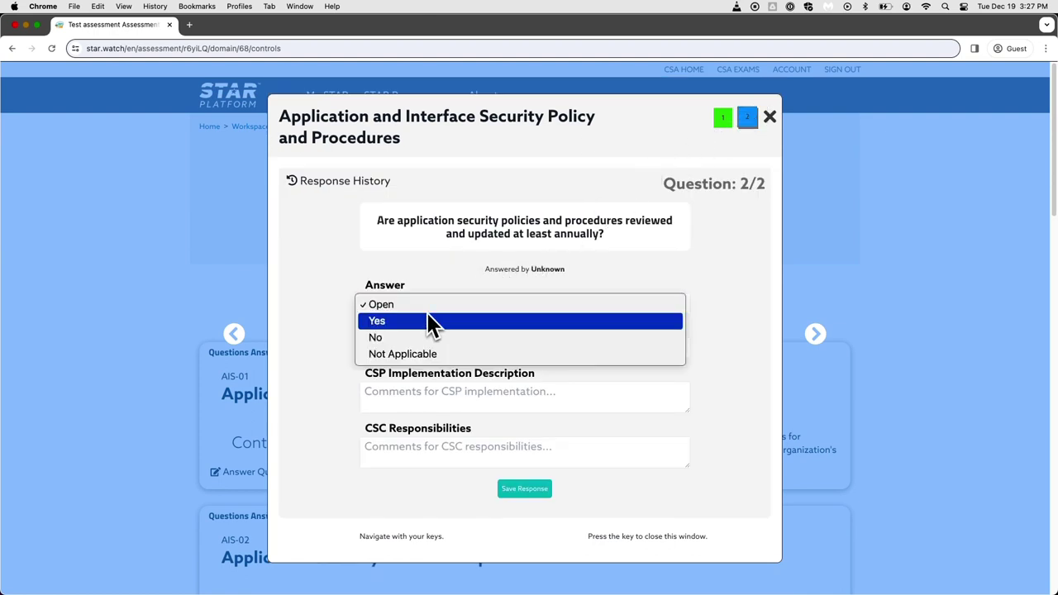
pyautogui.click(431, 321)
pyautogui.click(426, 350)
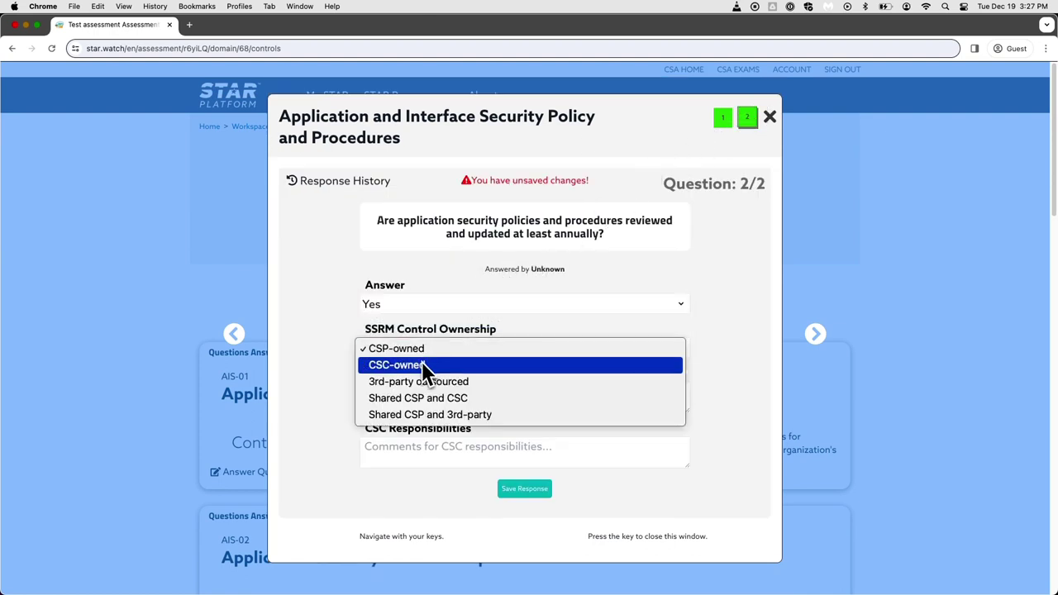
pyautogui.click(424, 364)
pyautogui.click(415, 399)
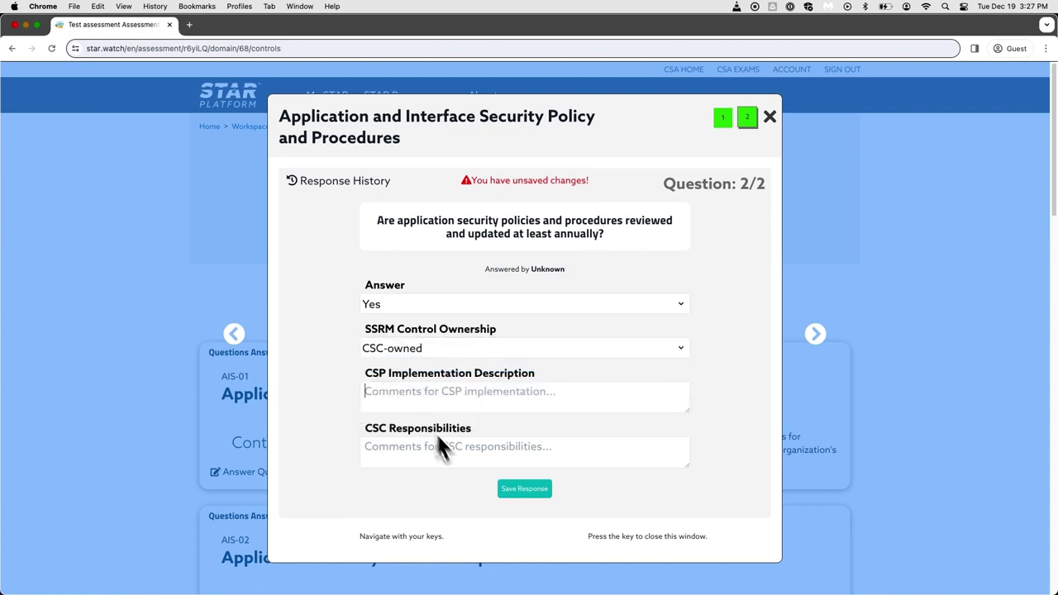
pyautogui.click(529, 490)
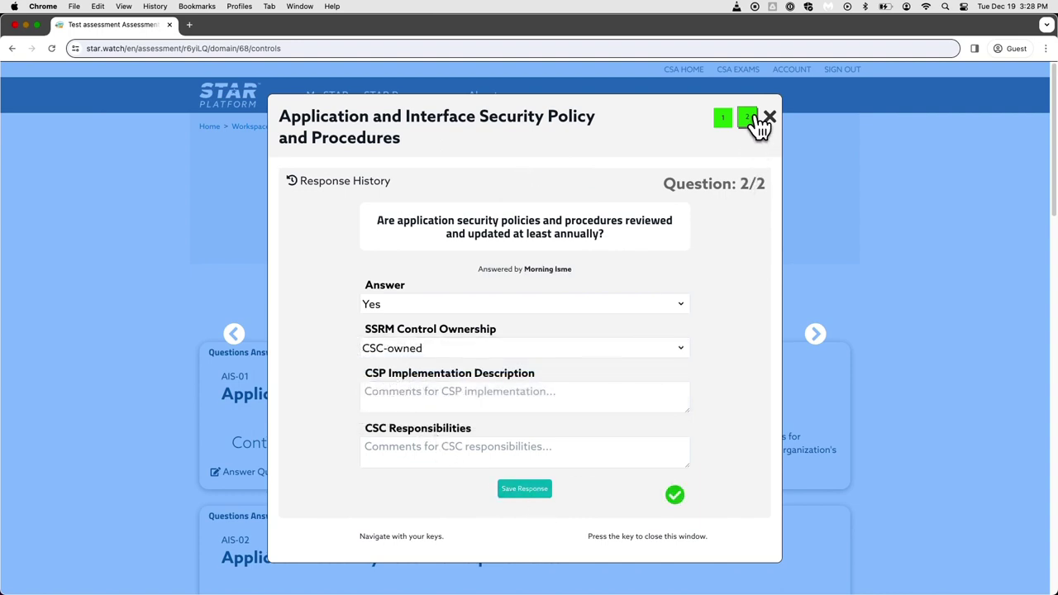
pyautogui.click(771, 123)
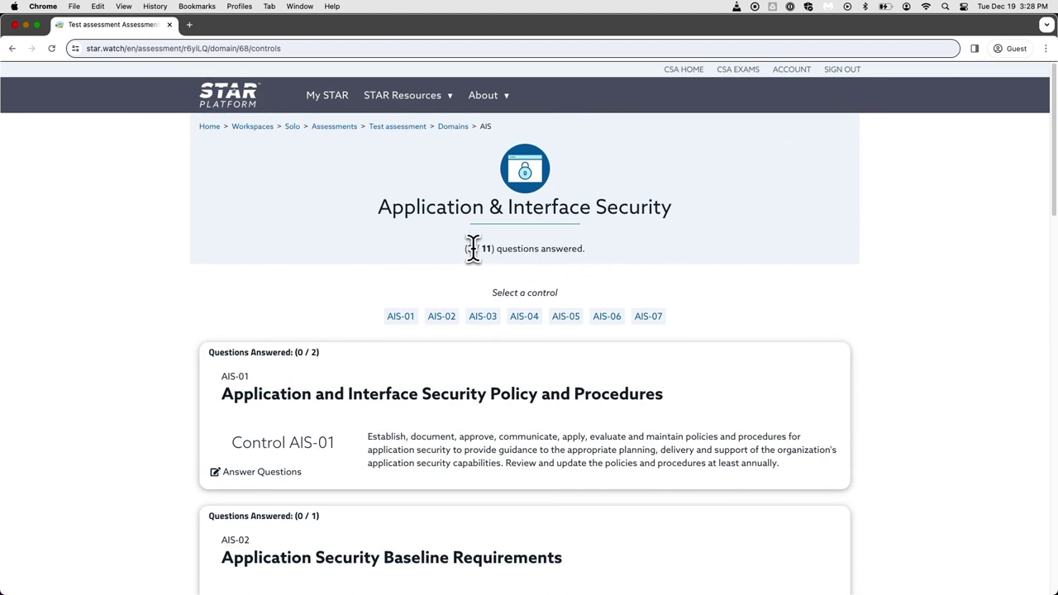
# Check the AIS domain's 2 / 11 answered count and return to the Test assessment overview.
pyautogui.moveTo(465, 248); pyautogui.dragTo(498, 248)
pyautogui.click(345, 314)
pyautogui.scroll(-2, 350, 383)
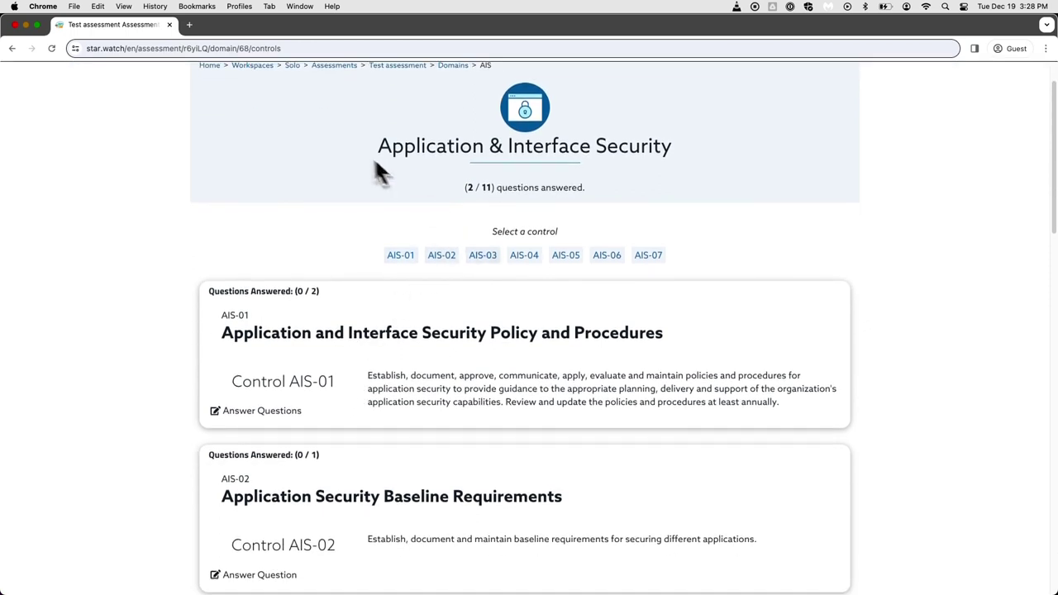
pyautogui.scroll(2, 343, 173)
pyautogui.click(392, 128)
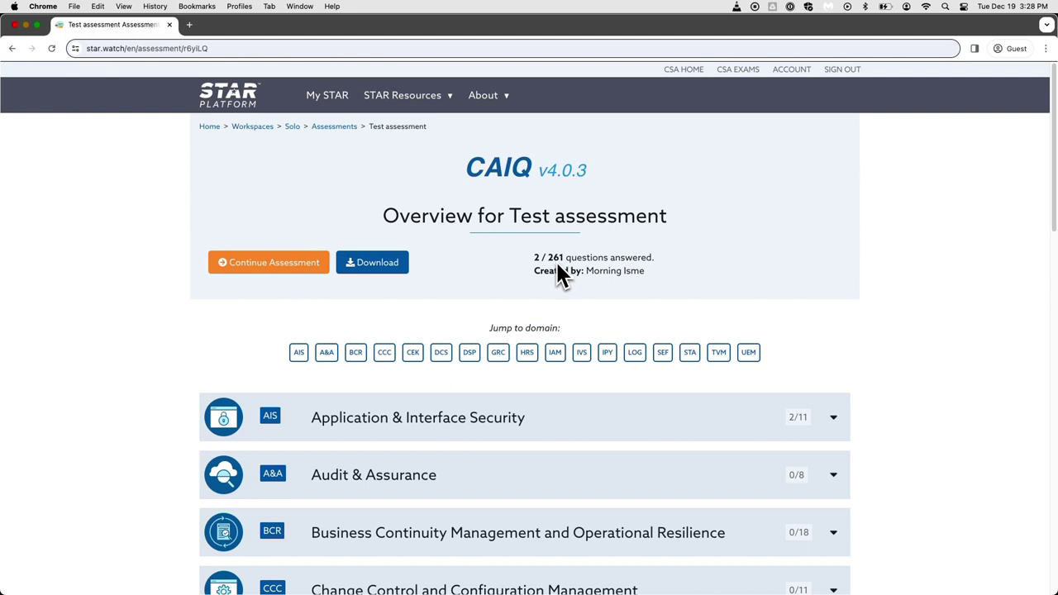
# Delete 'Test assessment' from the CAIQ assessments list and confirm the deletion.
pyautogui.click(330, 128)
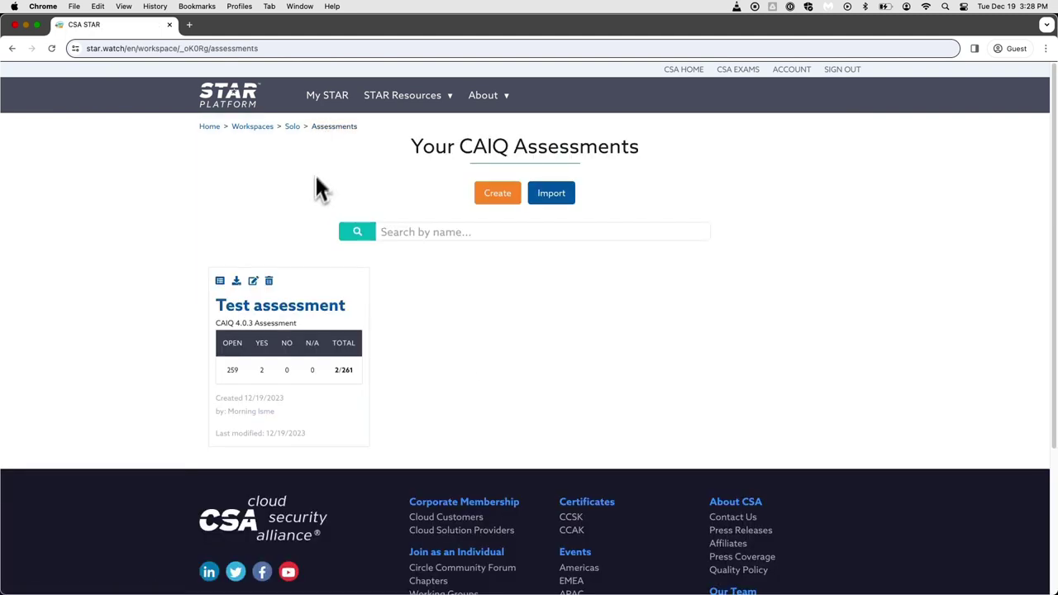
pyautogui.click(270, 282)
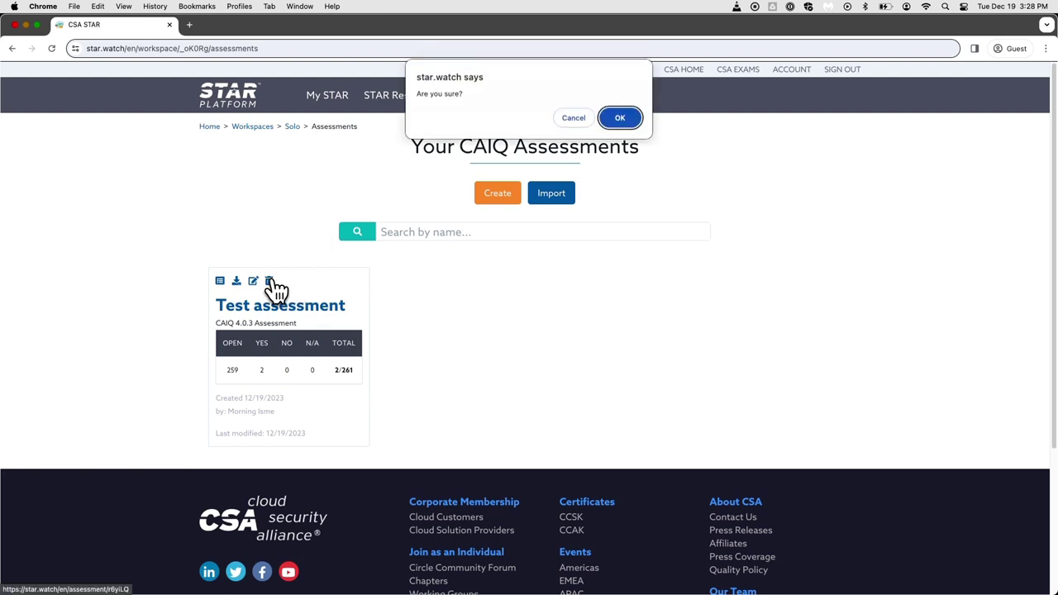
pyautogui.click(622, 118)
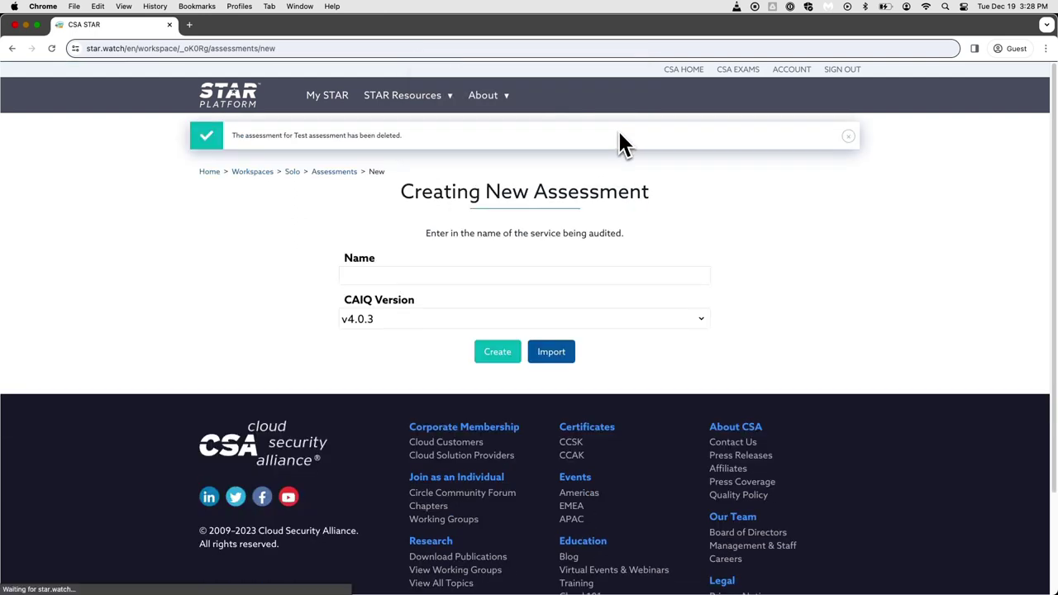
# Submit the Creating New Assessment form with the Name left empty, triggering 'Name can't be blank'.
pyautogui.click(260, 174)
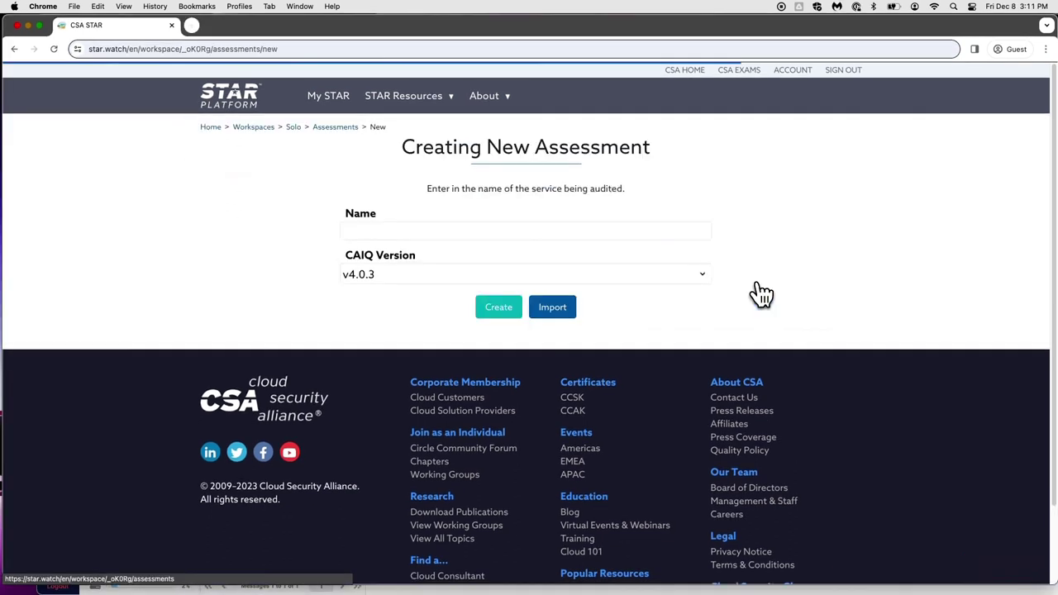
pyautogui.click(499, 315)
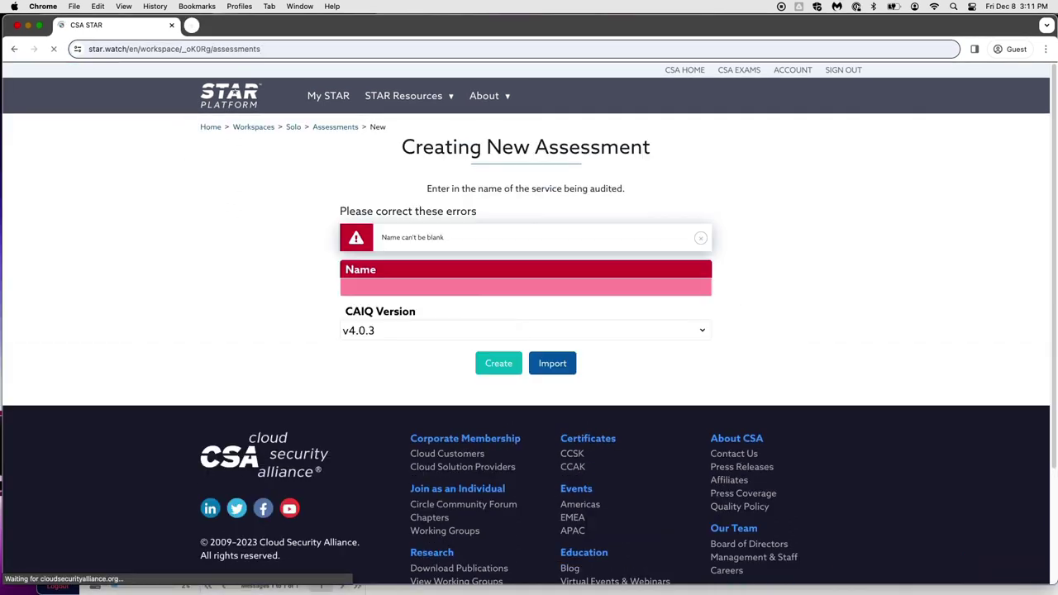
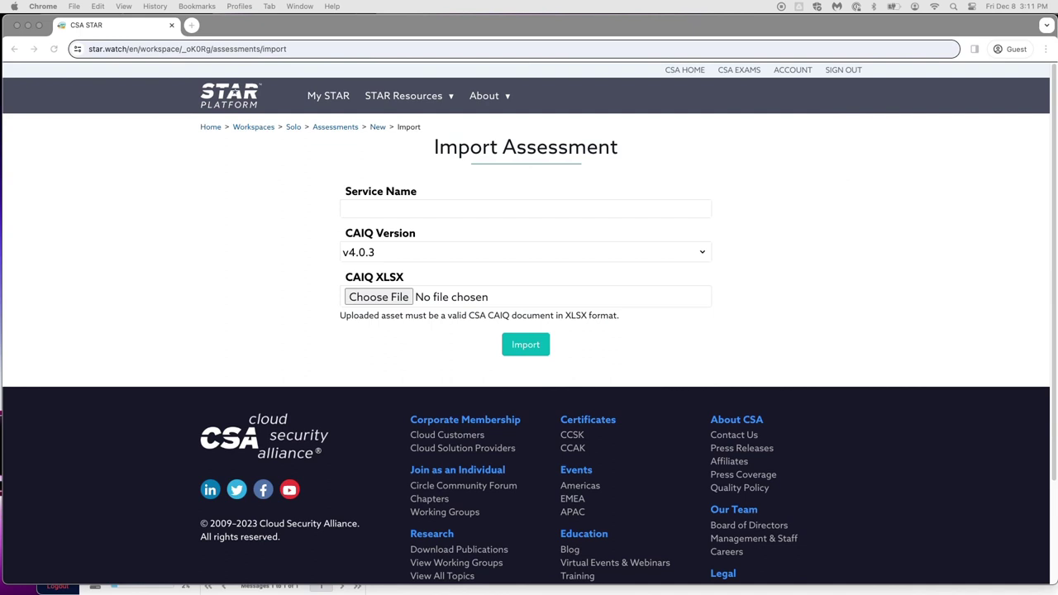
# Attach the CAIQ xlsx, enter service name 'CSA Demo', keep CAIQ v4.0.3, and import.
pyautogui.press('super+Tab')
pyautogui.press('super+Tab')
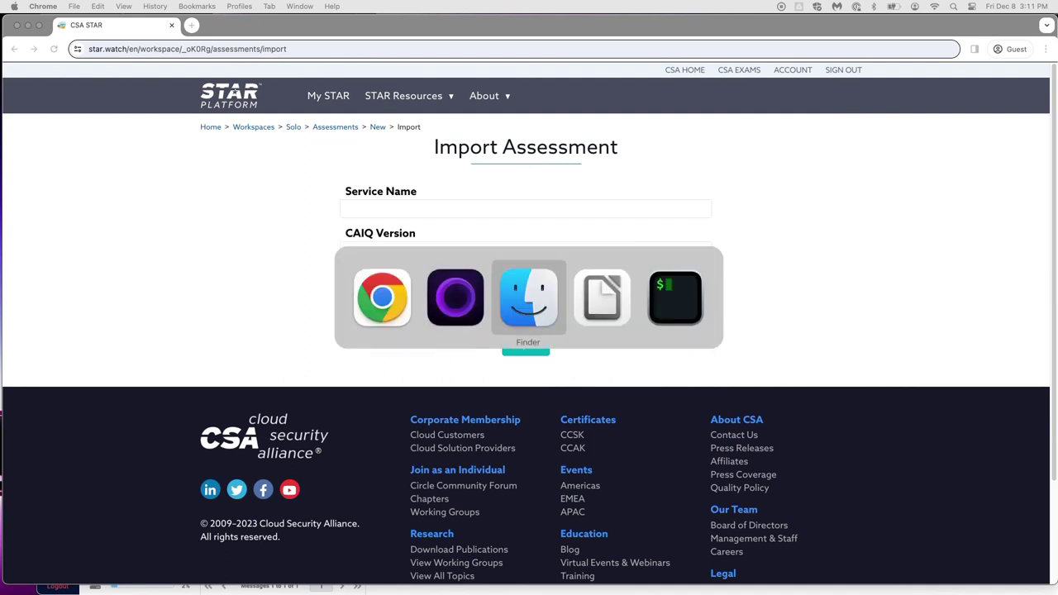
pyautogui.press('Escape')
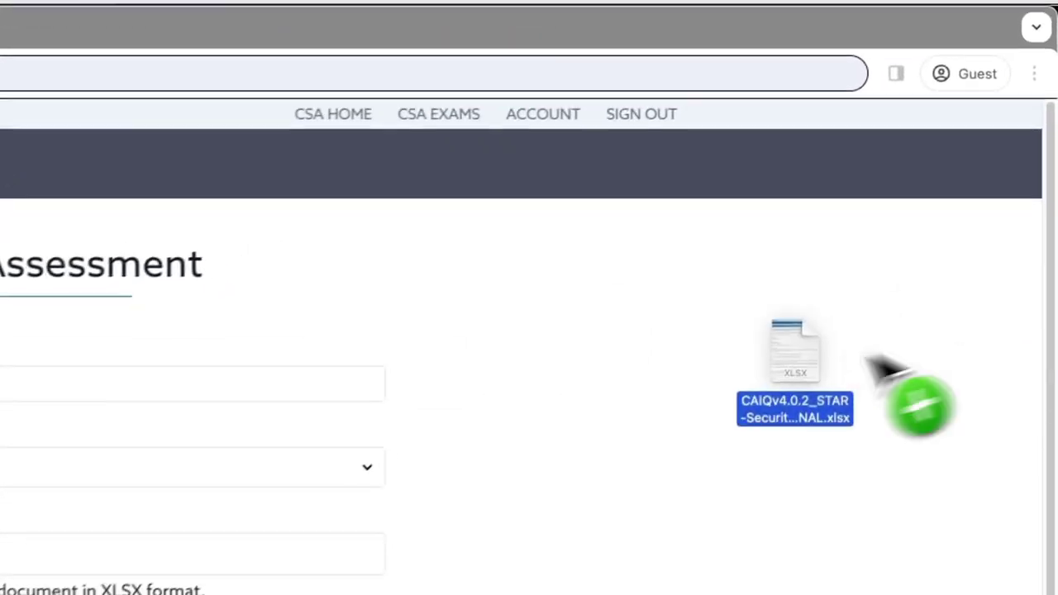
pyautogui.moveTo(957, 190); pyautogui.dragTo(530, 308)
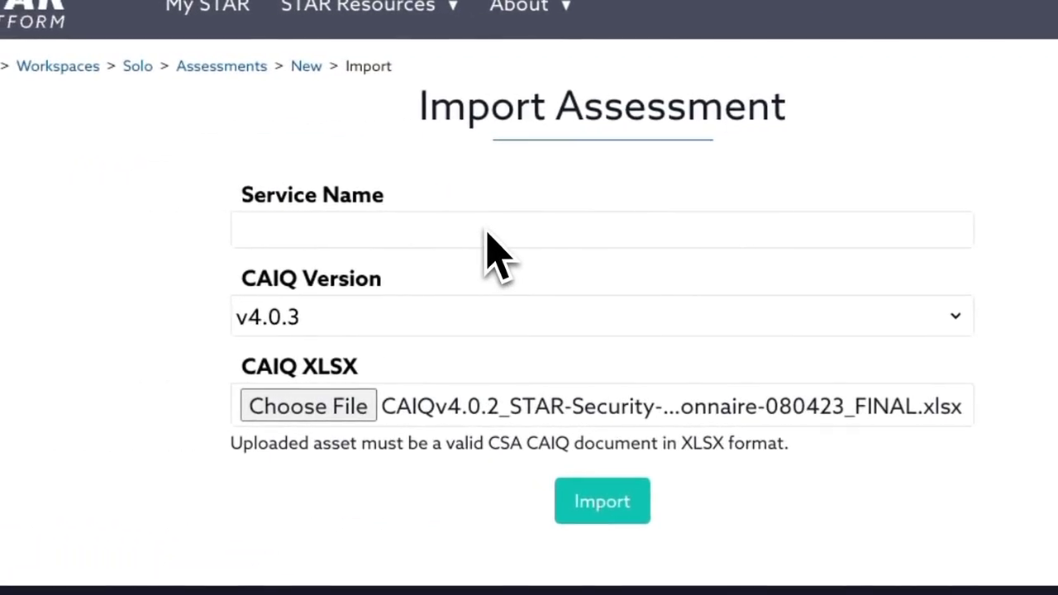
pyautogui.click(162, 219)
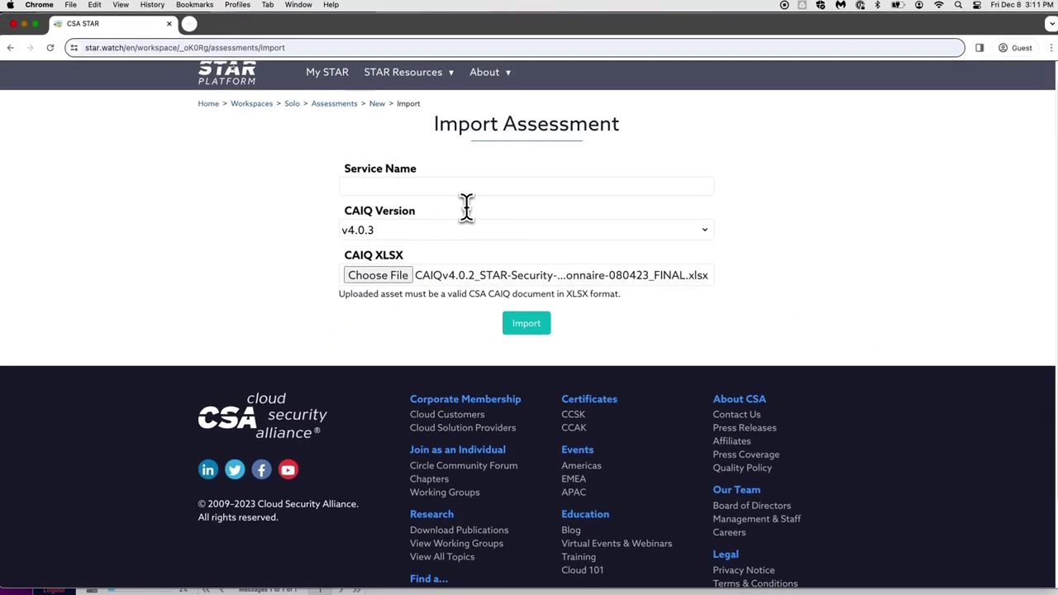
pyautogui.write('CSA Demo')
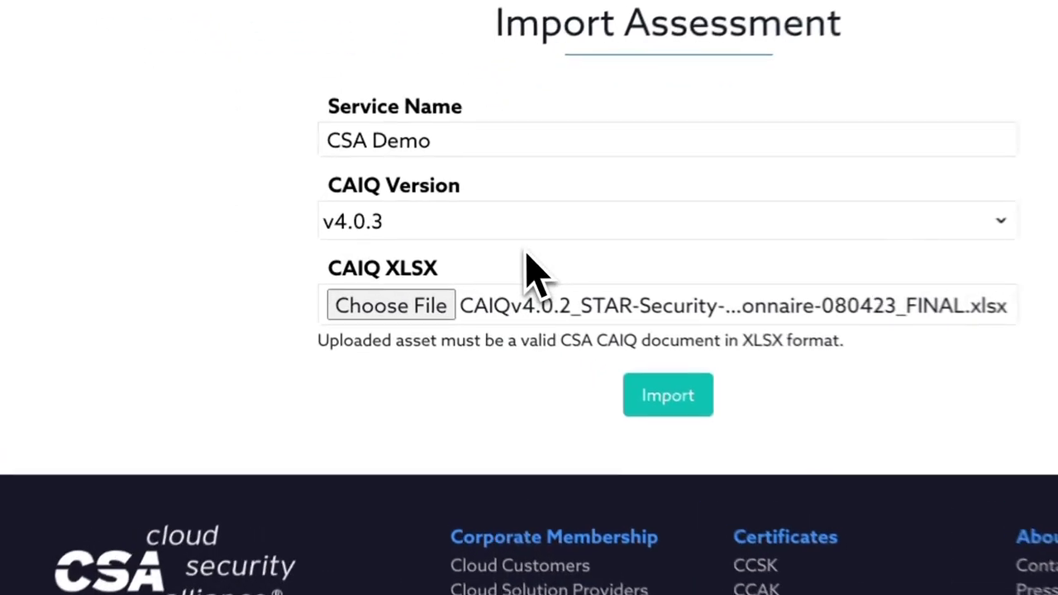
pyautogui.click(463, 230)
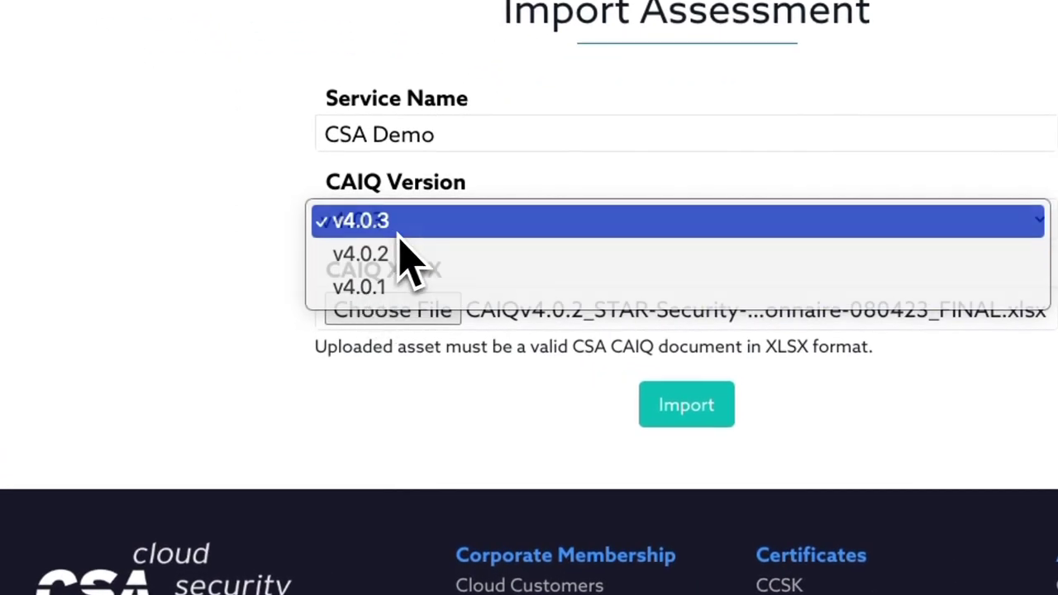
pyautogui.click(397, 222)
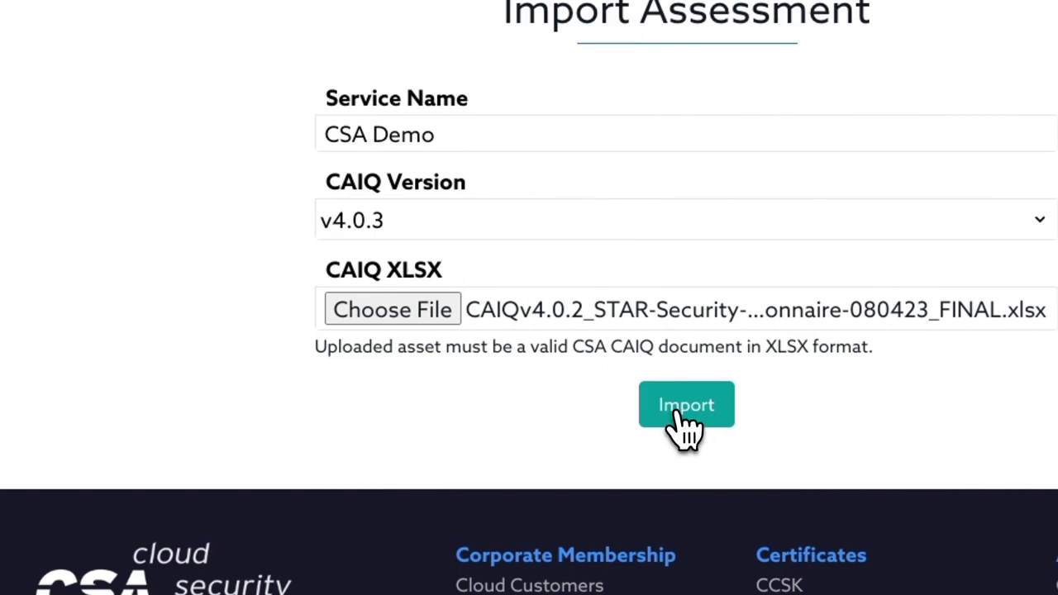
pyautogui.click(683, 413)
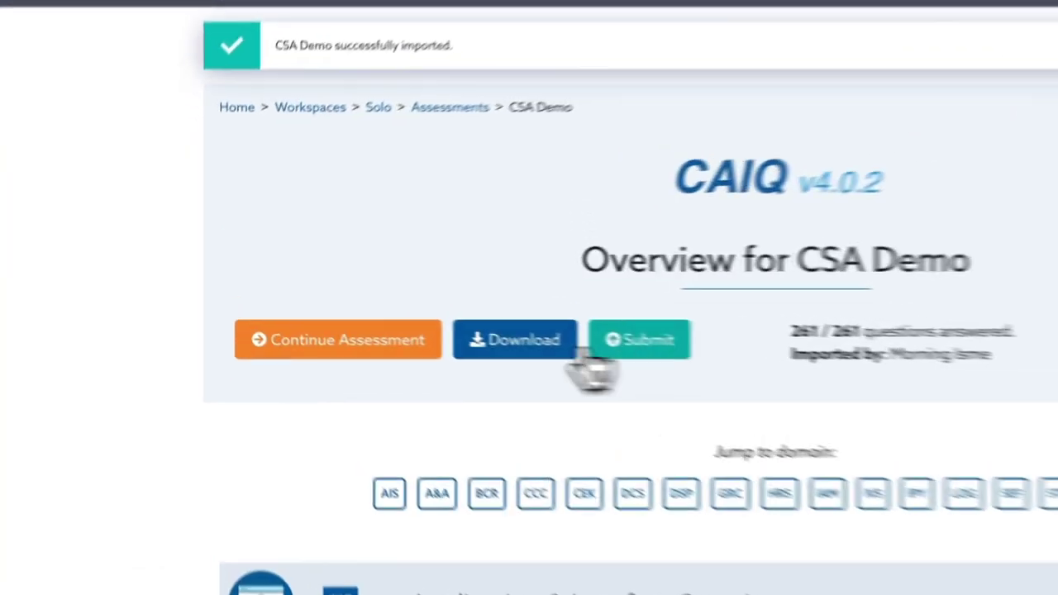
# Continue the CSA Demo assessment and scroll through its fully answered domain cards.
pyautogui.click(382, 351)
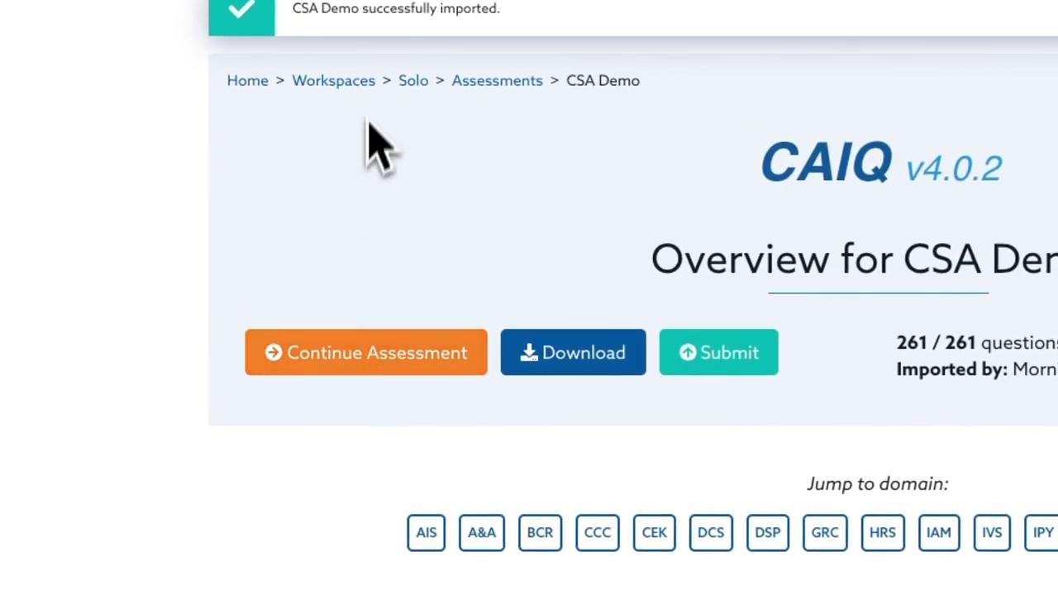
pyautogui.scroll(-5, 942, 405)
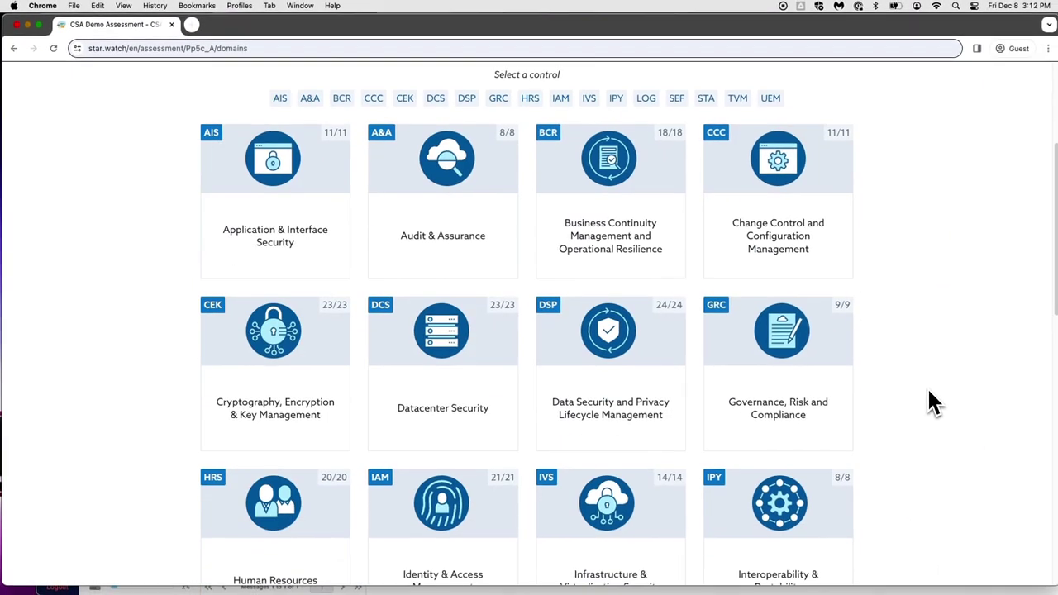
pyautogui.scroll(-2, 504, 388)
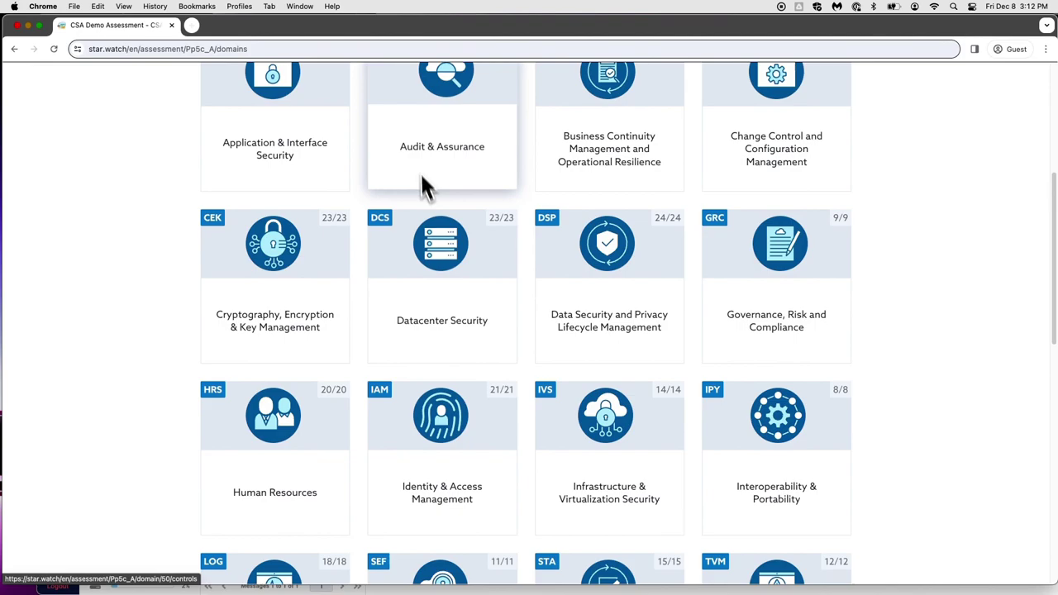
pyautogui.scroll(4, 421, 187)
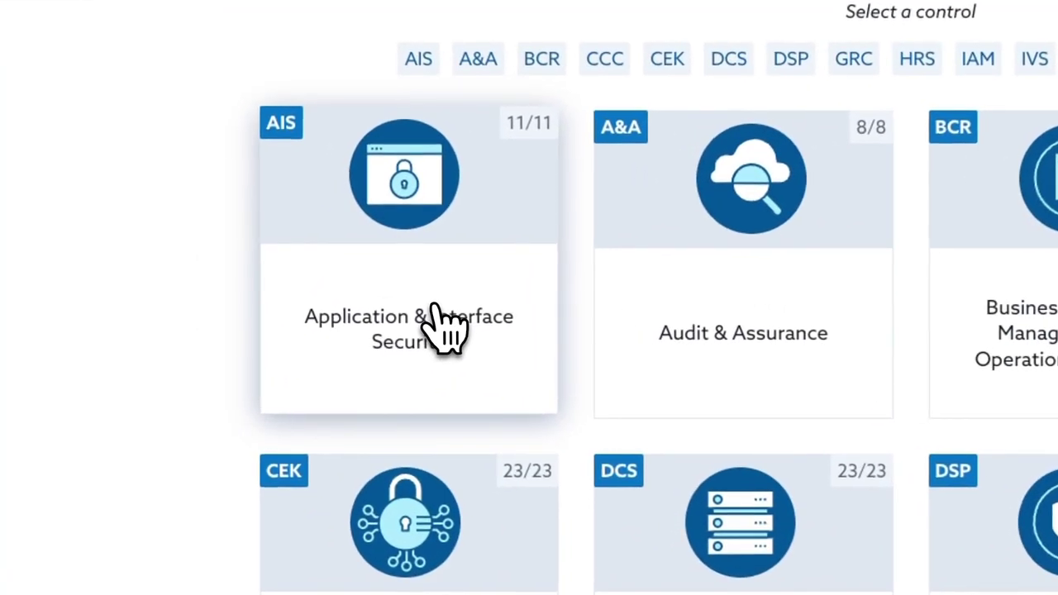
# Open AIS-01 under Application & Interface Security, keep the Yes answer, and check its response history.
pyautogui.click(436, 308)
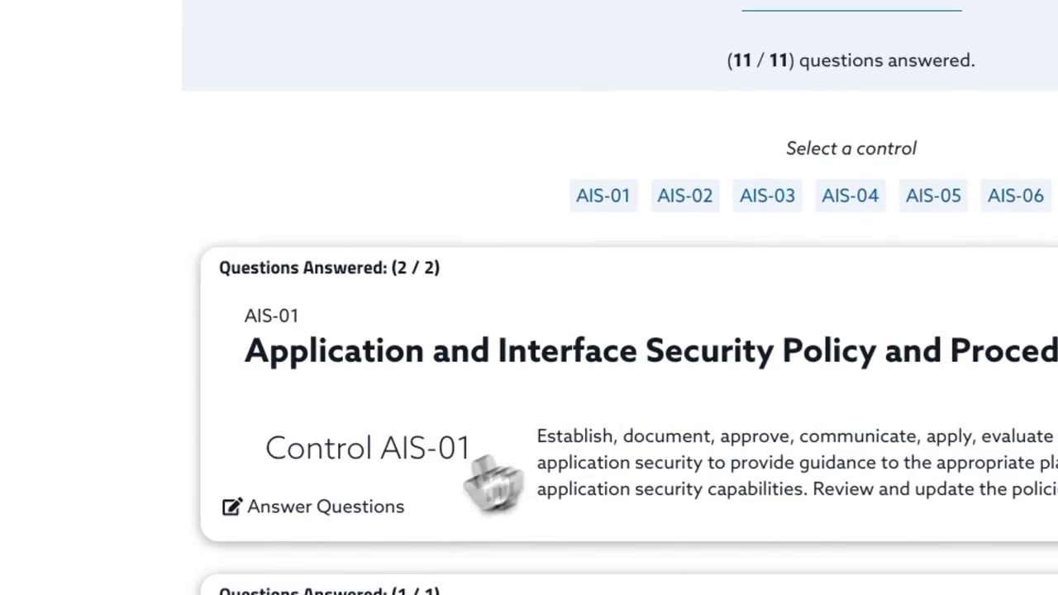
pyautogui.click(372, 511)
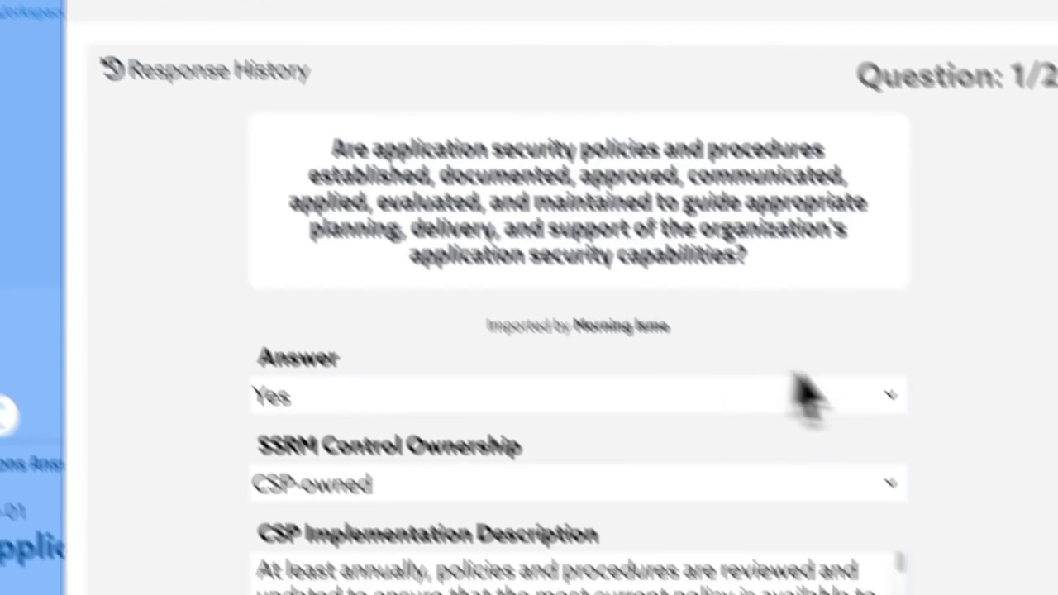
pyautogui.click(880, 439)
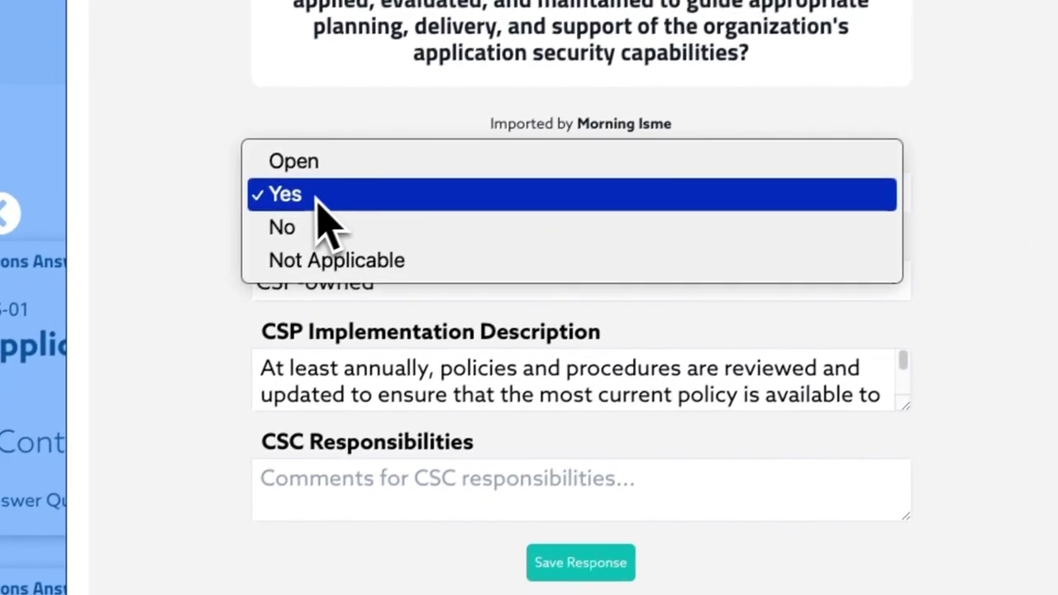
pyautogui.click(252, 299)
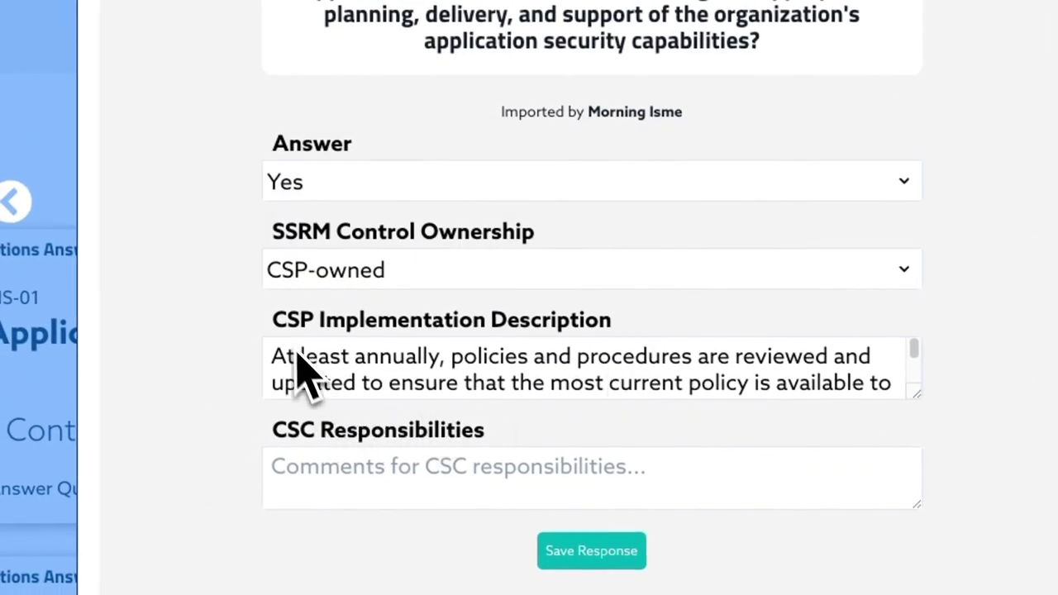
pyautogui.moveTo(276, 357); pyautogui.dragTo(926, 367)
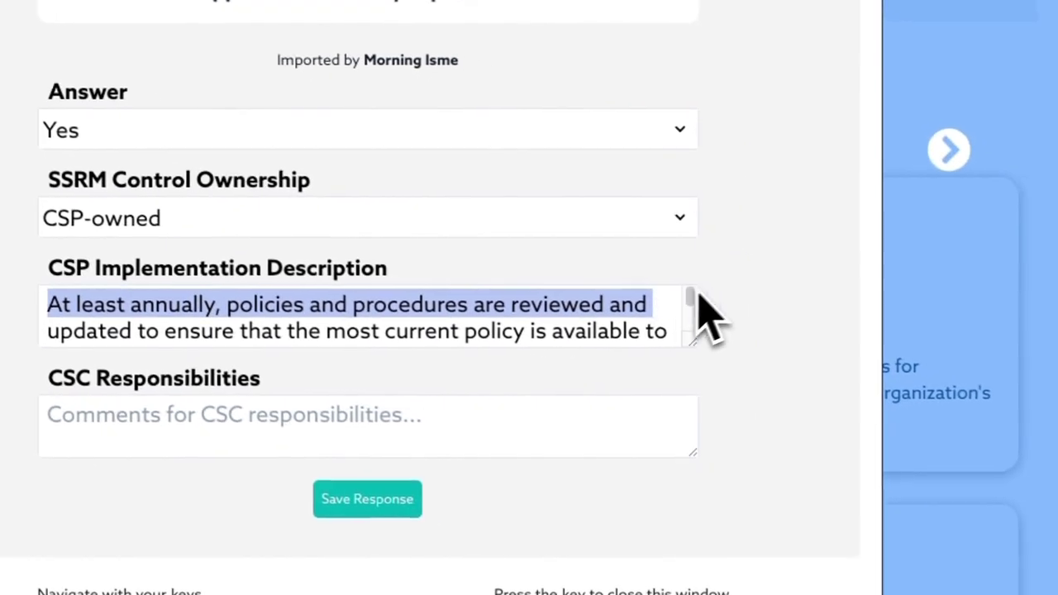
pyautogui.click(946, 362)
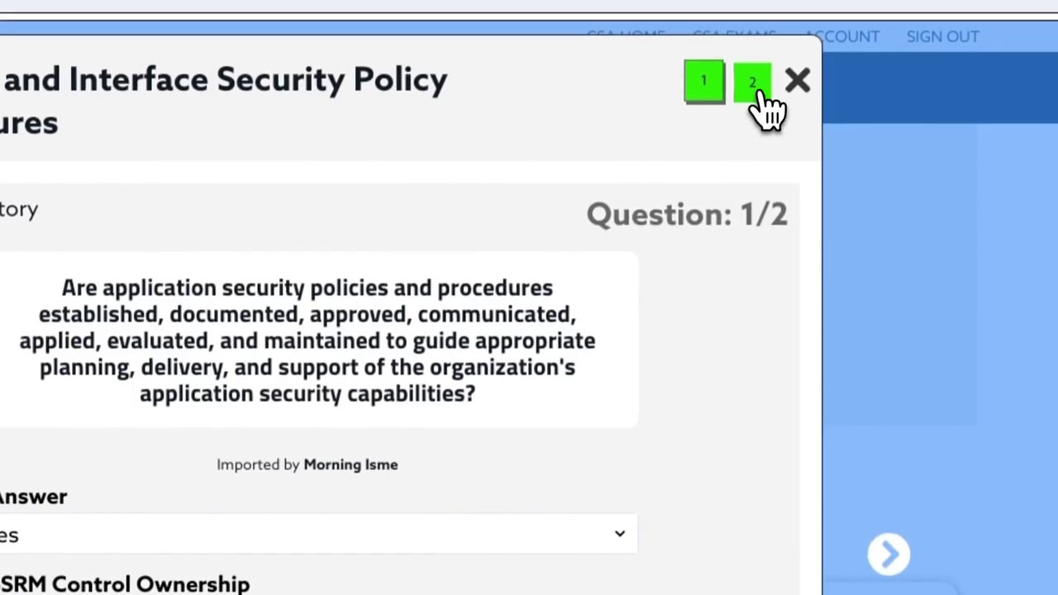
pyautogui.click(754, 91)
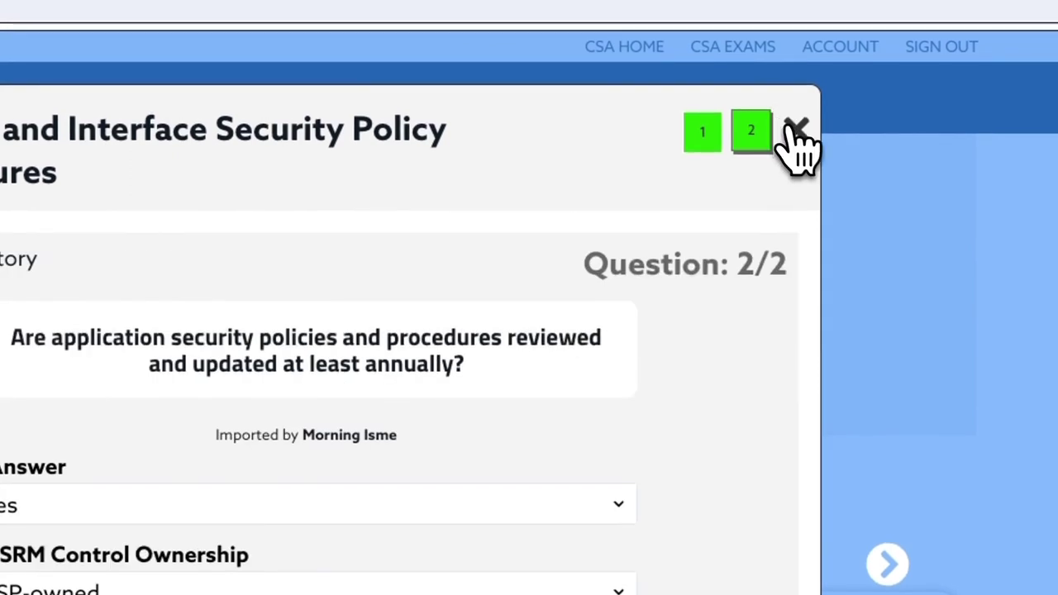
pyautogui.click(800, 132)
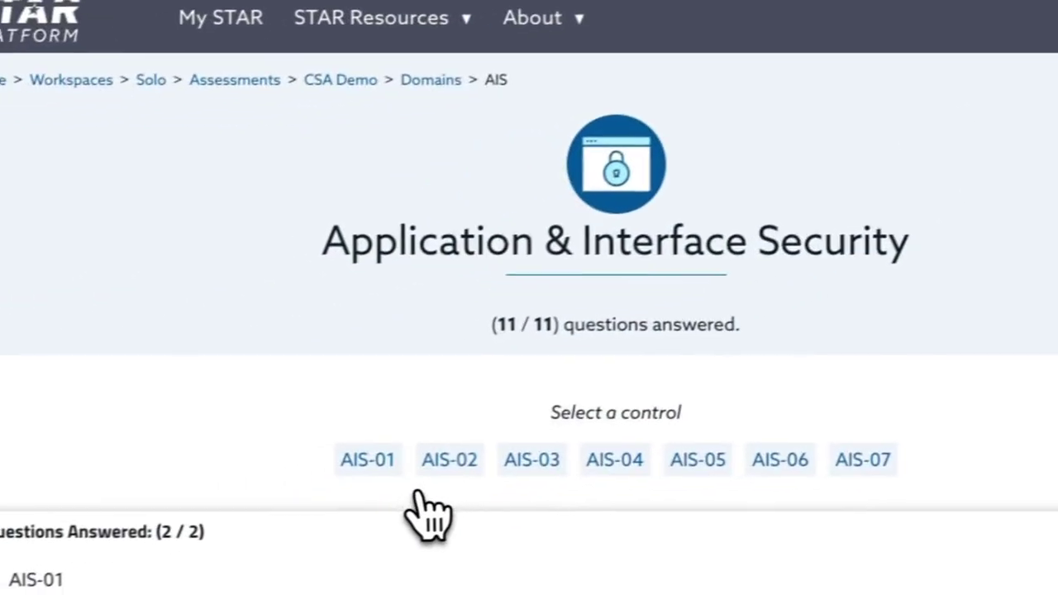
# Return to the CSA Demo overview, submit it to STAR, and begin entering the backup contact's name.
pyautogui.click(562, 455)
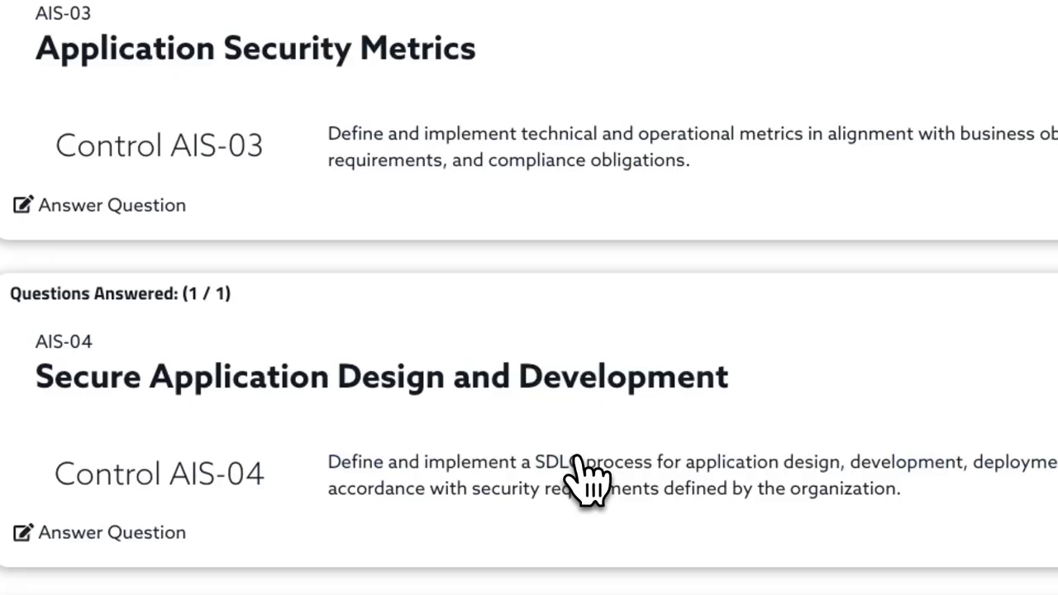
pyautogui.scroll(3, 653, 414)
pyautogui.scroll(10, 653, 356)
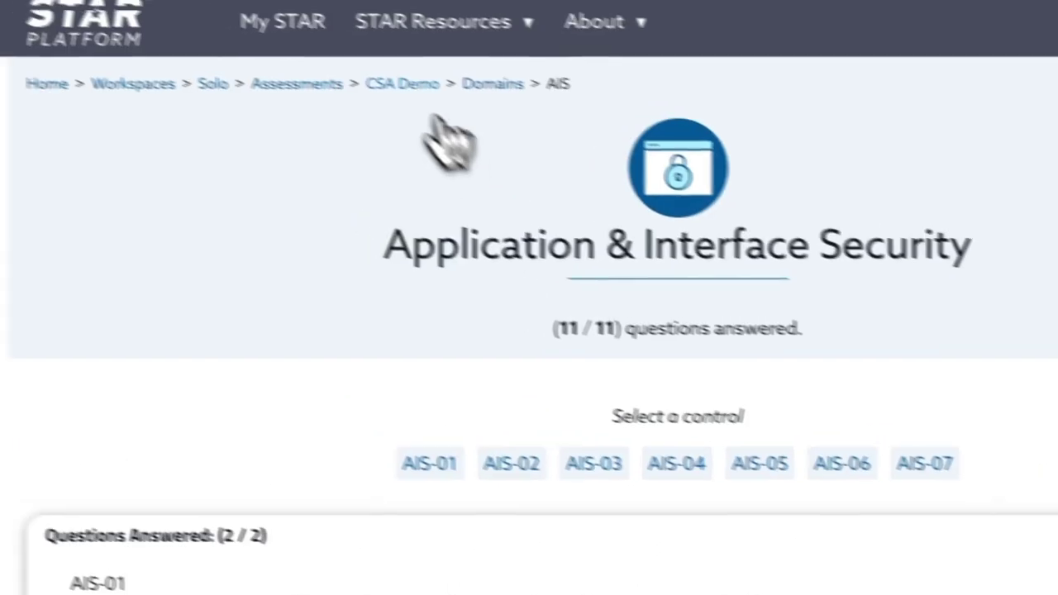
pyautogui.click(403, 83)
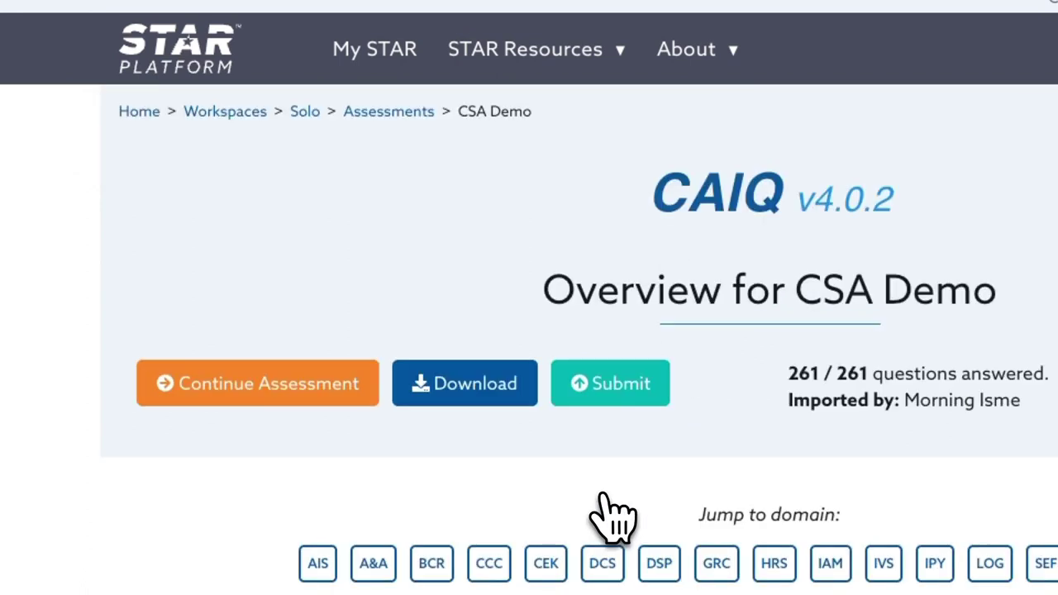
pyautogui.click(625, 397)
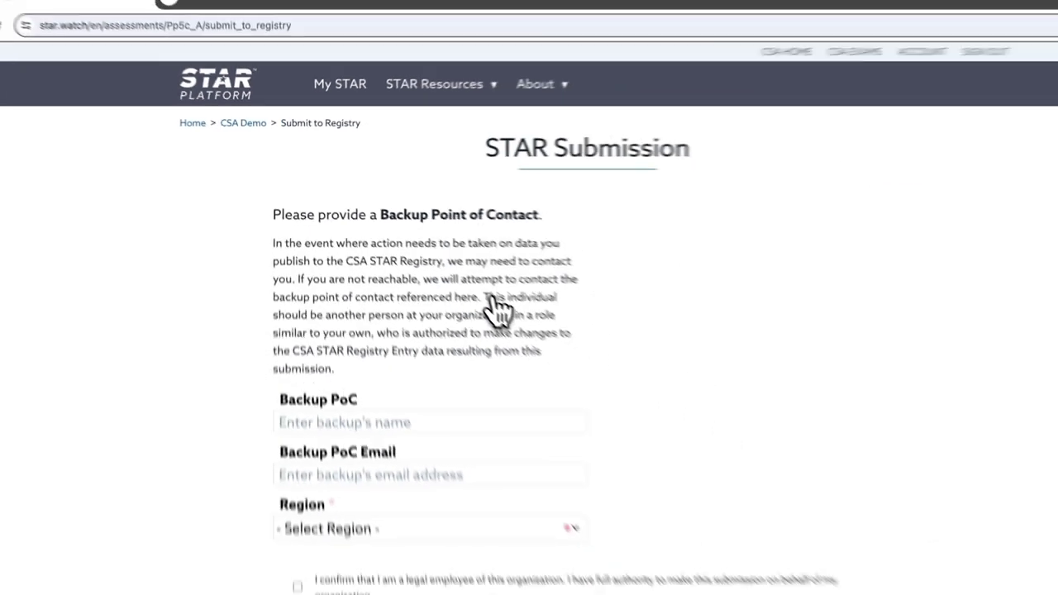
pyautogui.click(446, 421)
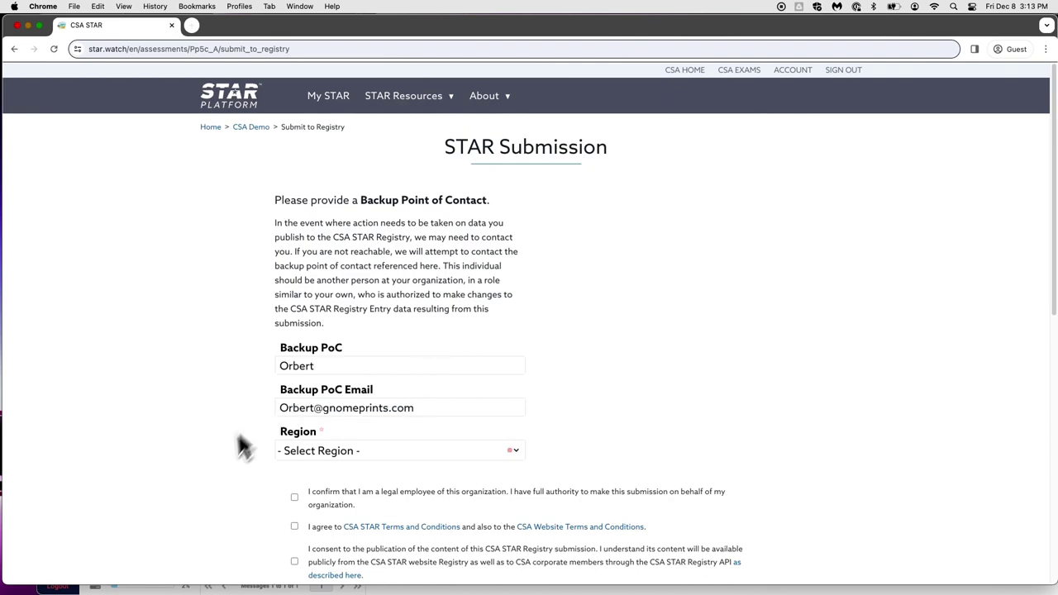
# Choose North America as region, accept all four consents, opt in to updates, and submit.
pyautogui.click(331, 451)
pyautogui.click(337, 468)
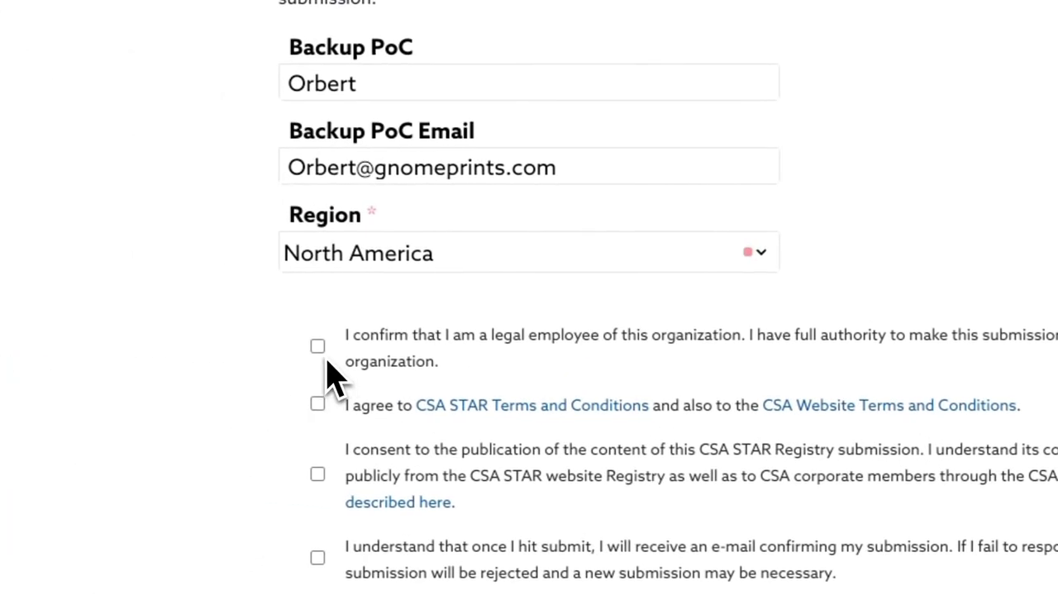
pyautogui.click(317, 346)
pyautogui.click(318, 404)
pyautogui.click(317, 474)
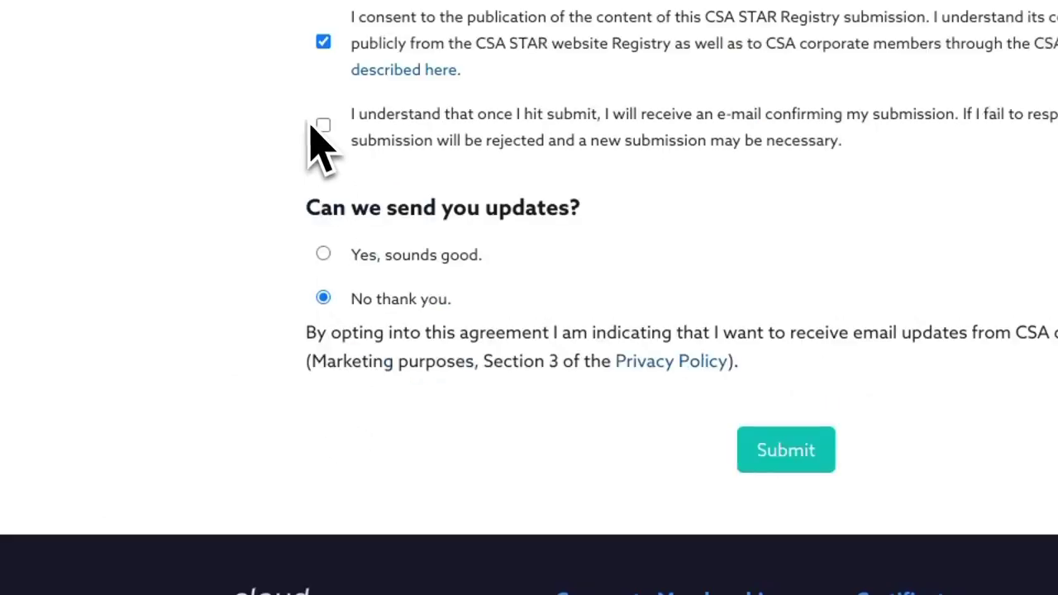
pyautogui.click(321, 126)
pyautogui.click(334, 260)
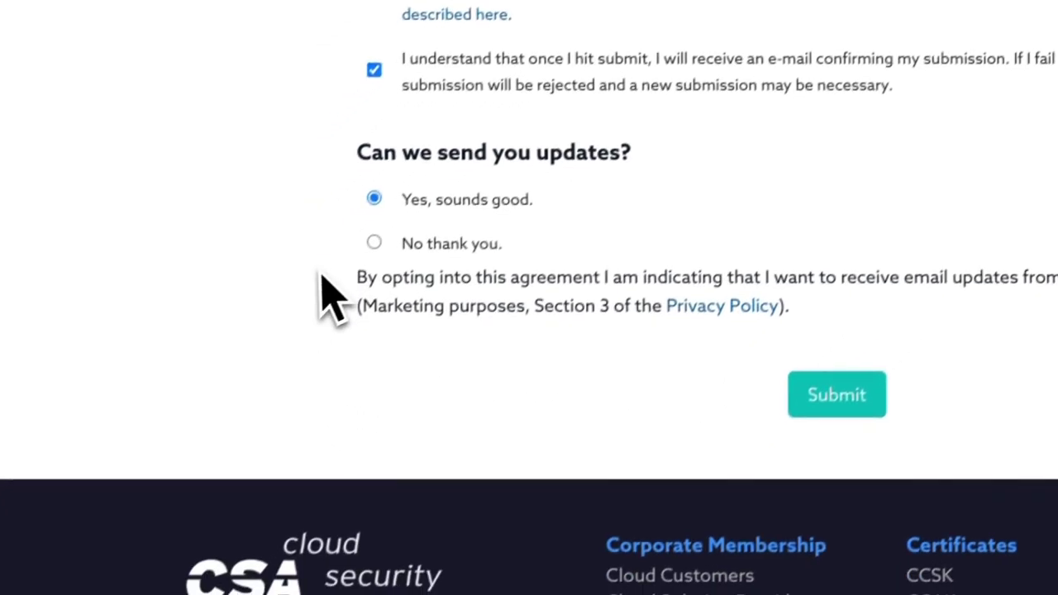
pyautogui.click(837, 395)
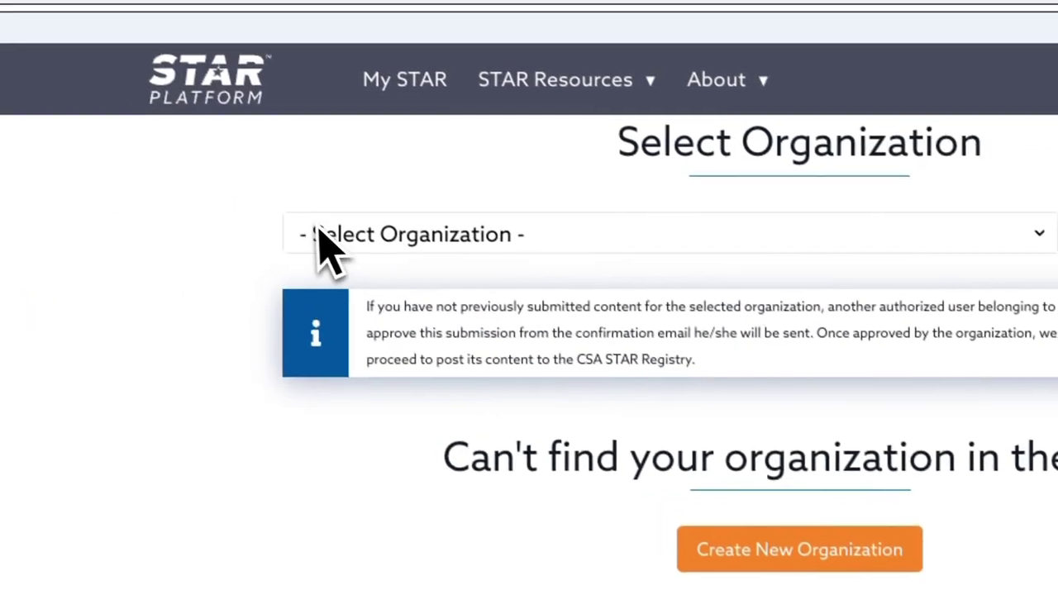
# Look through the organization list and the new-organization form, then return to existing organizations.
pyautogui.click(324, 241)
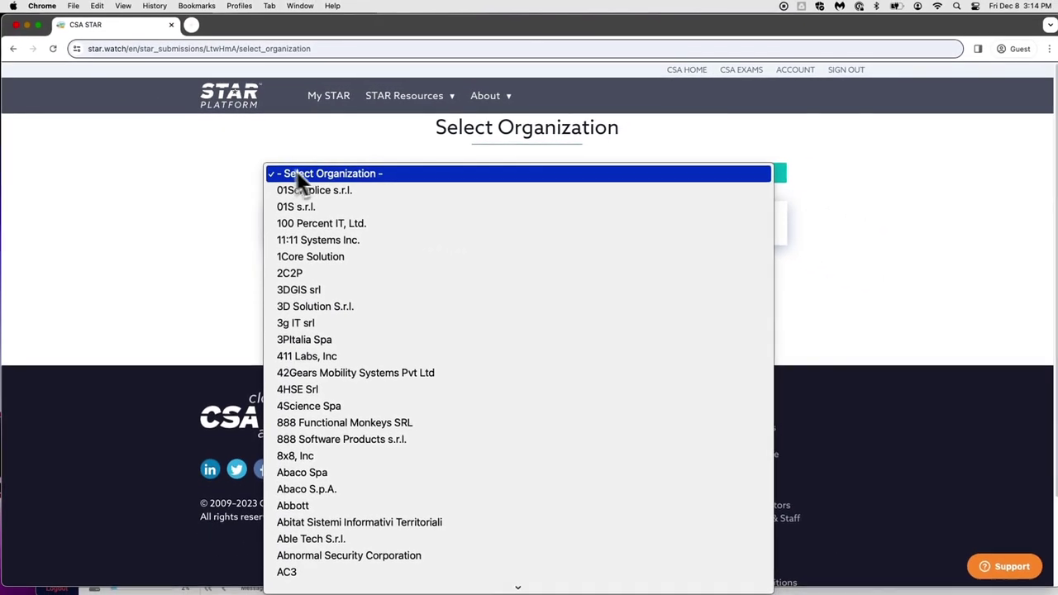
pyautogui.scroll(-5, 395, 465)
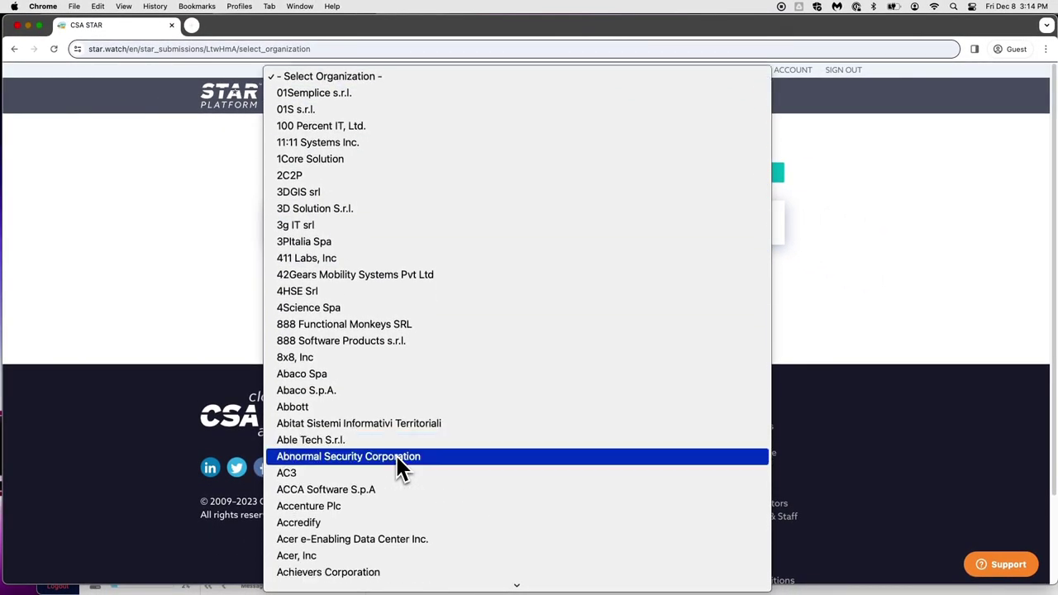
pyautogui.click(853, 307)
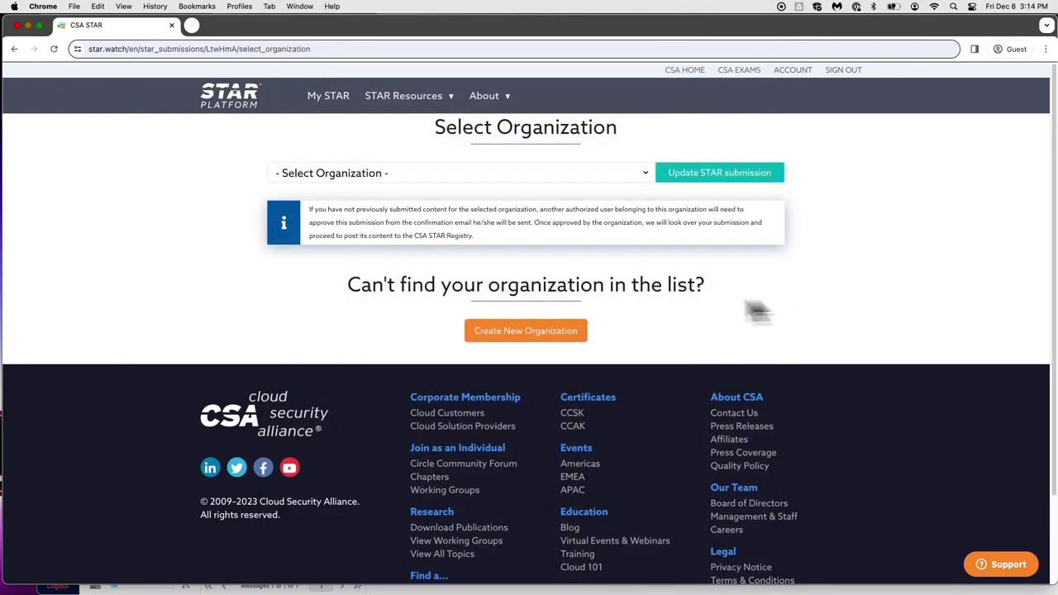
pyautogui.click(498, 347)
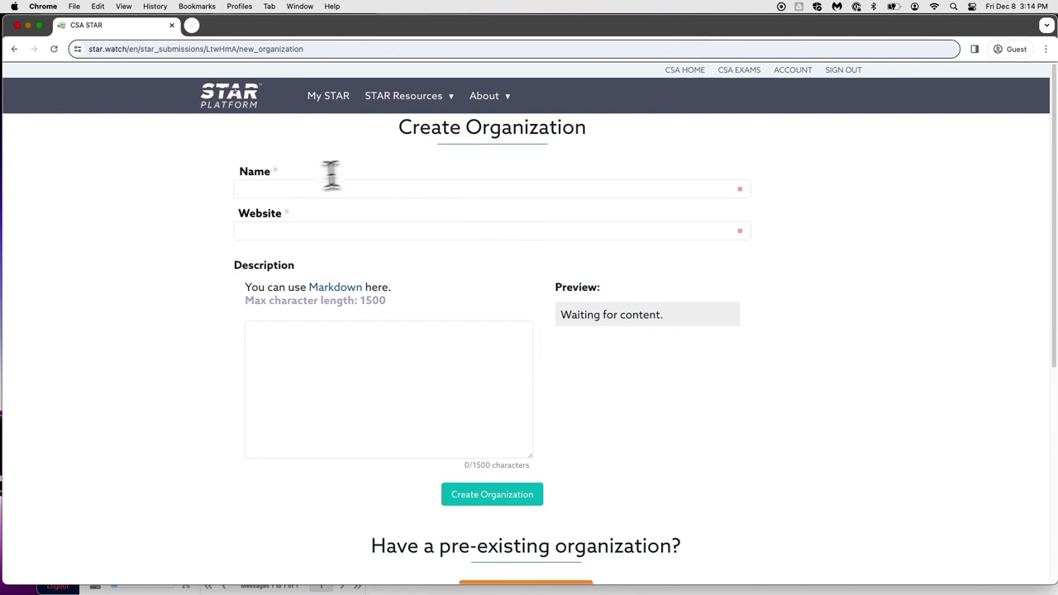
pyautogui.scroll(-3, 827, 380)
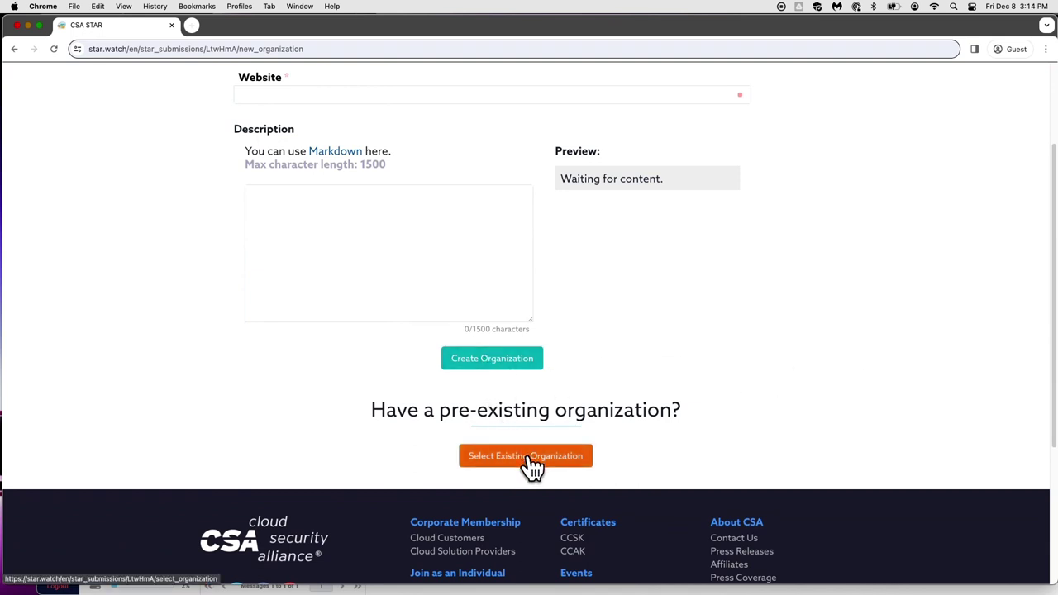
pyautogui.click(526, 456)
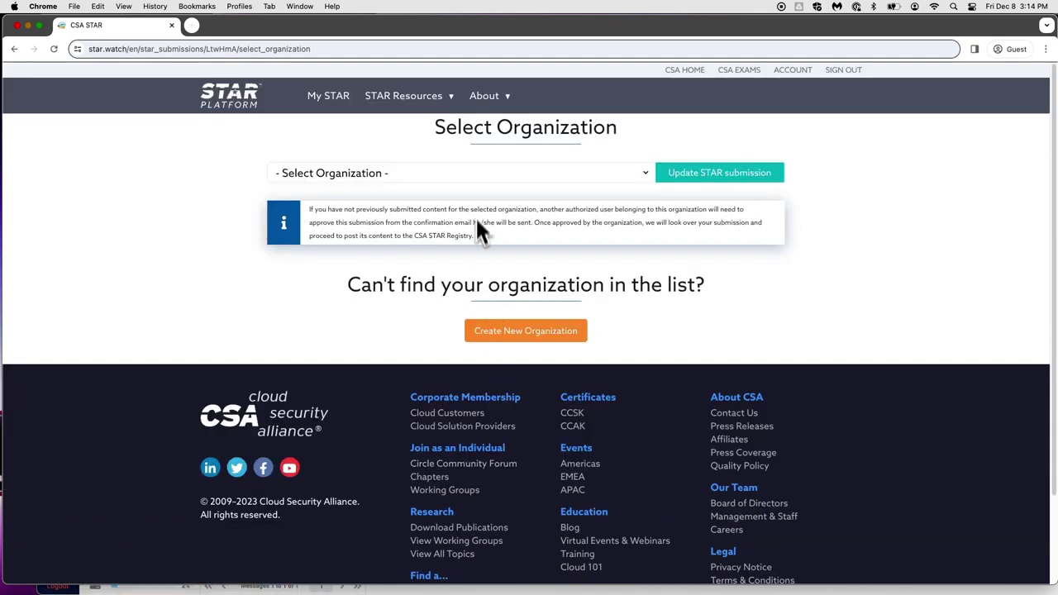
# Select Gnomeprints as the organization and update the STAR submission.
pyautogui.click(484, 174)
pyautogui.press('g')
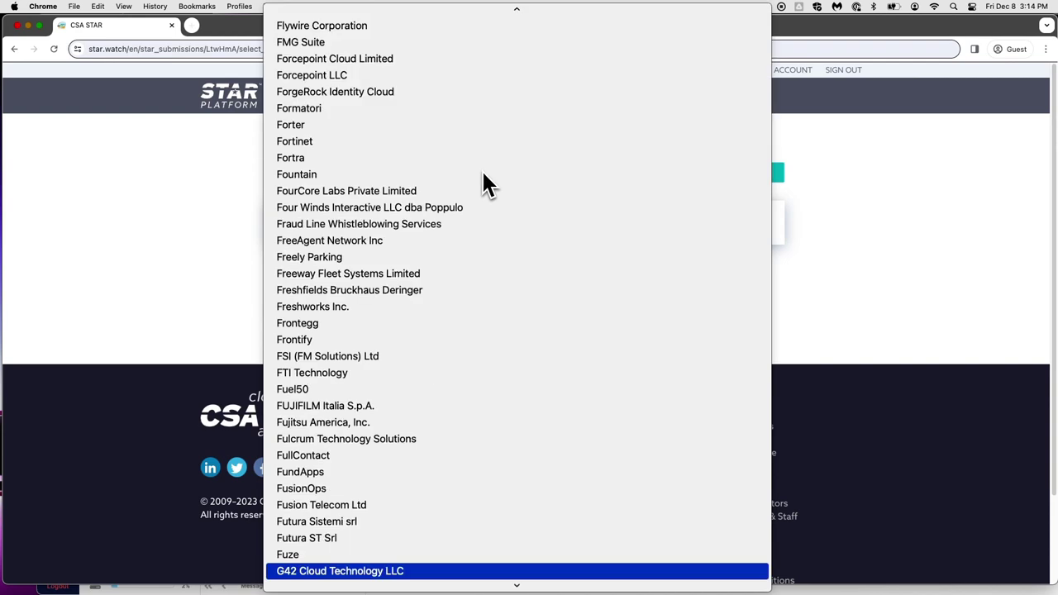
pyautogui.press('n')
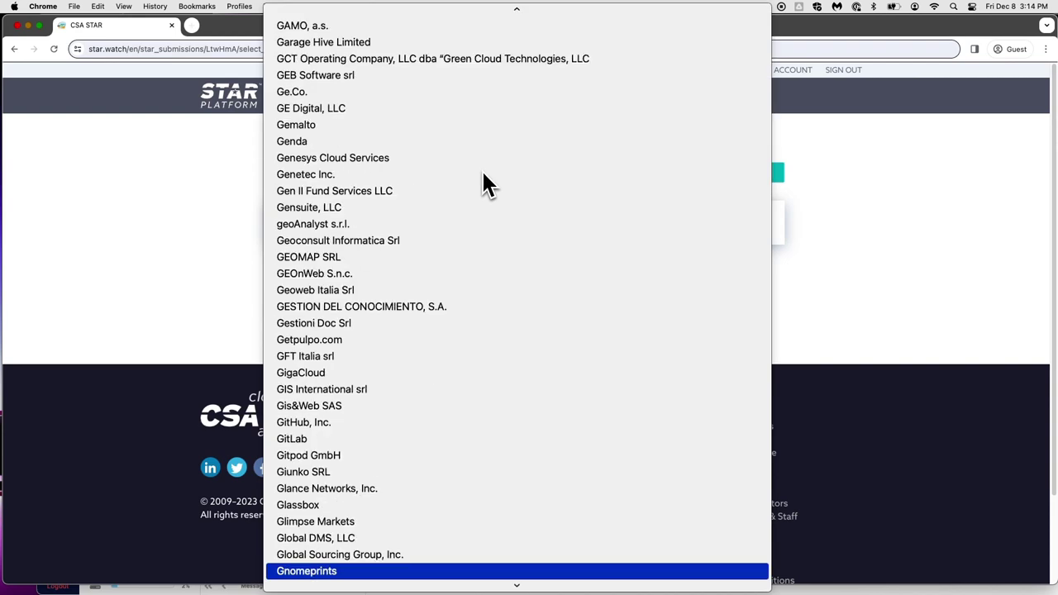
pyautogui.press('Return')
pyautogui.click(727, 173)
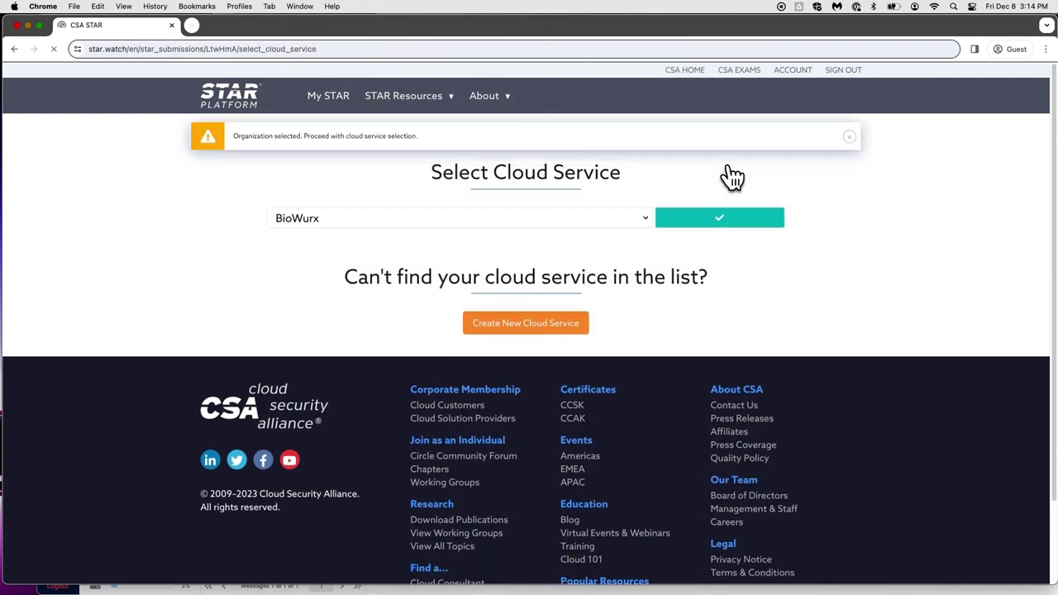
# Confirm BioWurx as the existing cloud service for the submission.
pyautogui.click(642, 221)
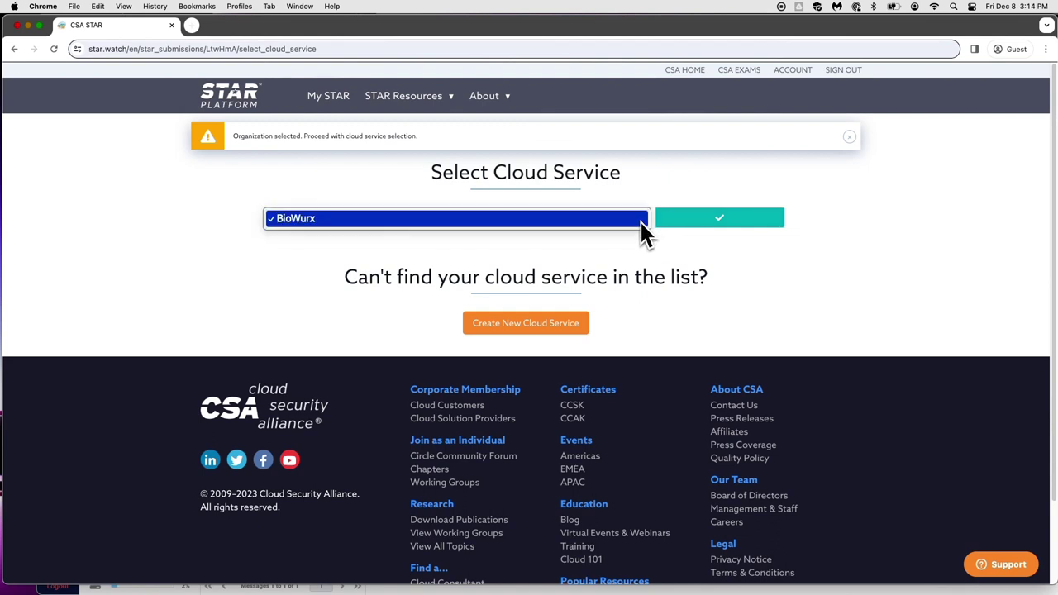
pyautogui.click(641, 221)
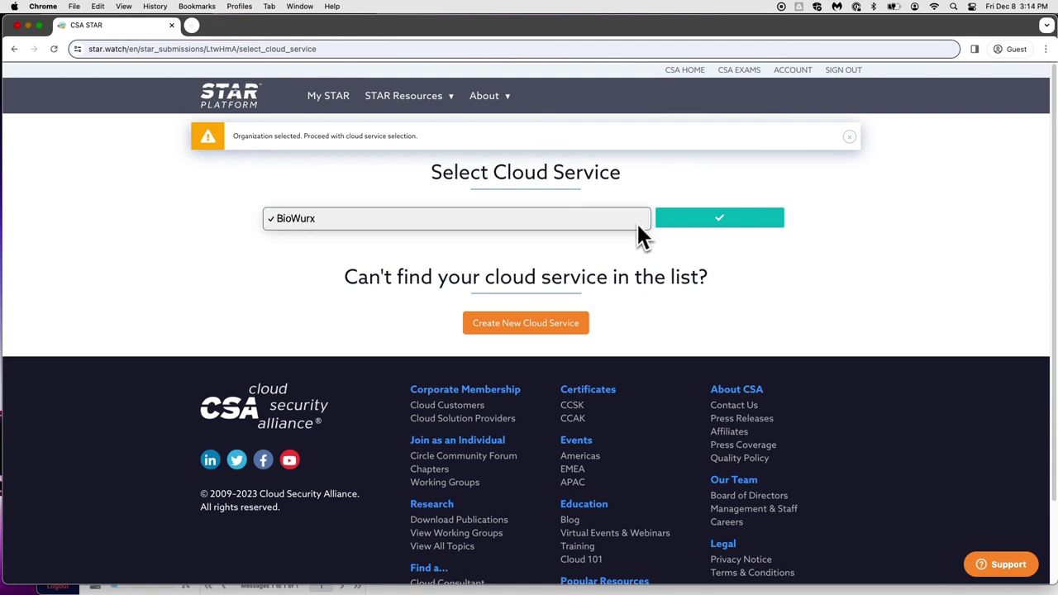
pyautogui.click(521, 327)
pyautogui.click(521, 328)
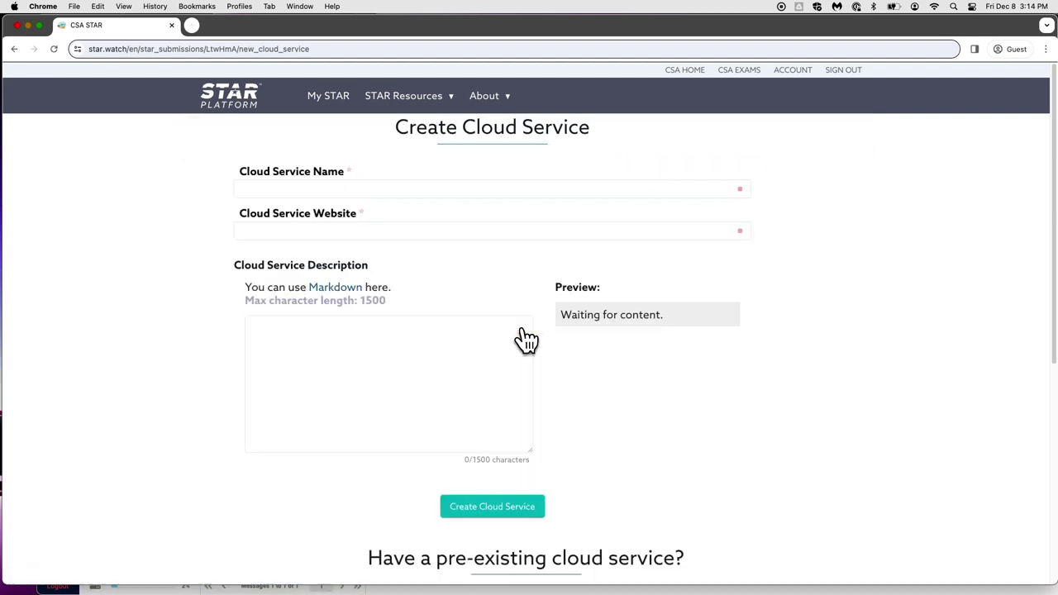
pyautogui.scroll(-1, 596, 443)
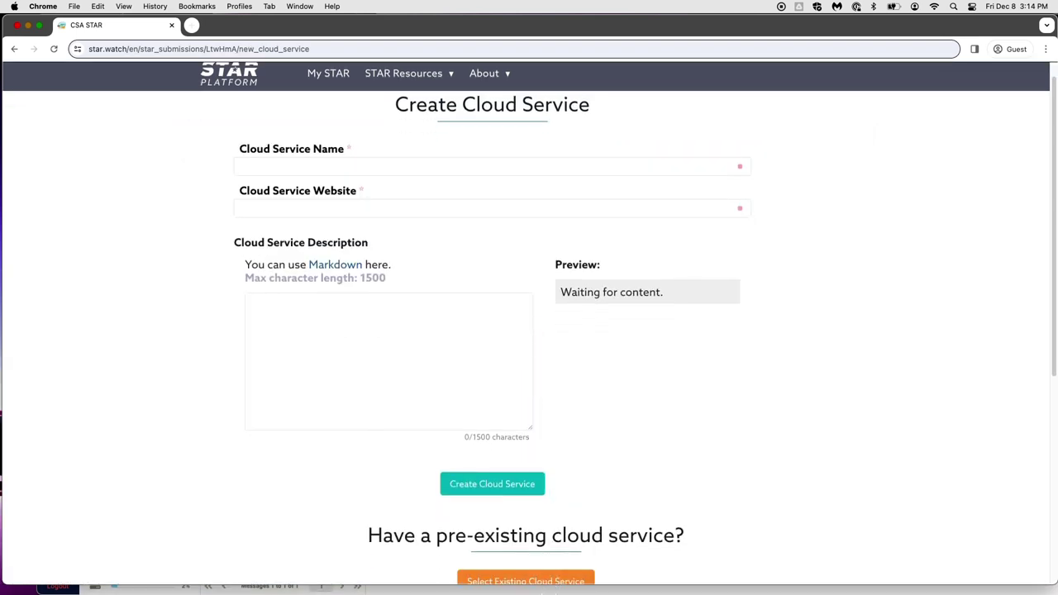
pyautogui.click(537, 582)
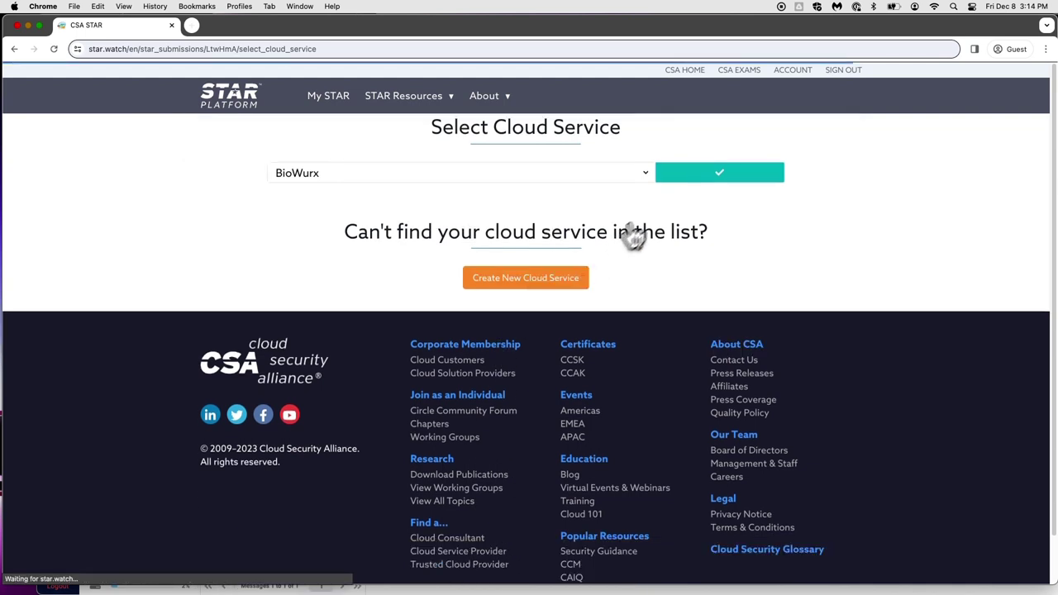
pyautogui.click(713, 179)
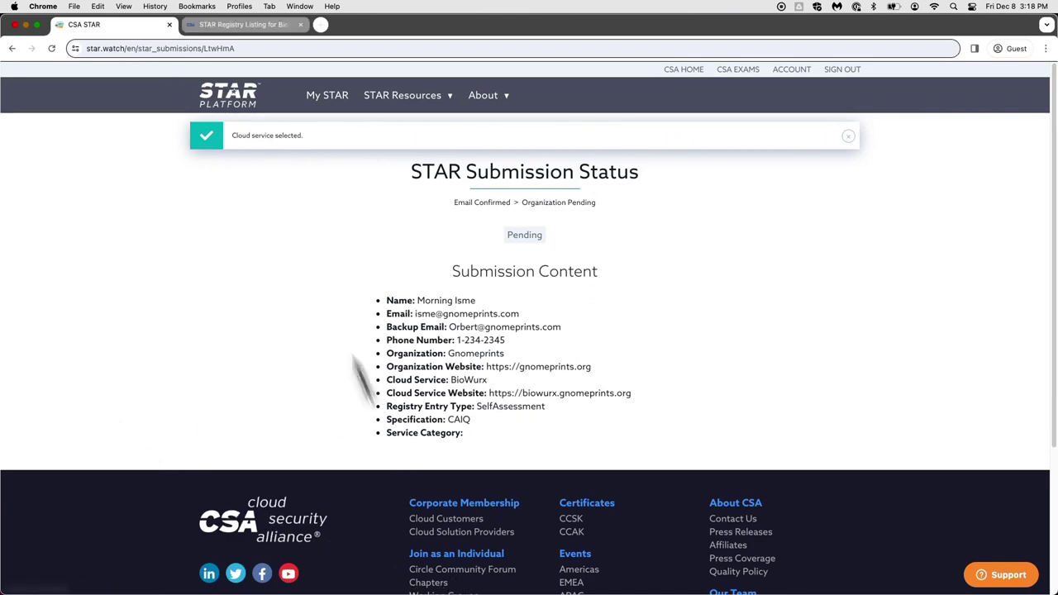
# Follow the registry link in the STAR Submission Complete email to BioWurx's listing.
pyautogui.click(299, 5)
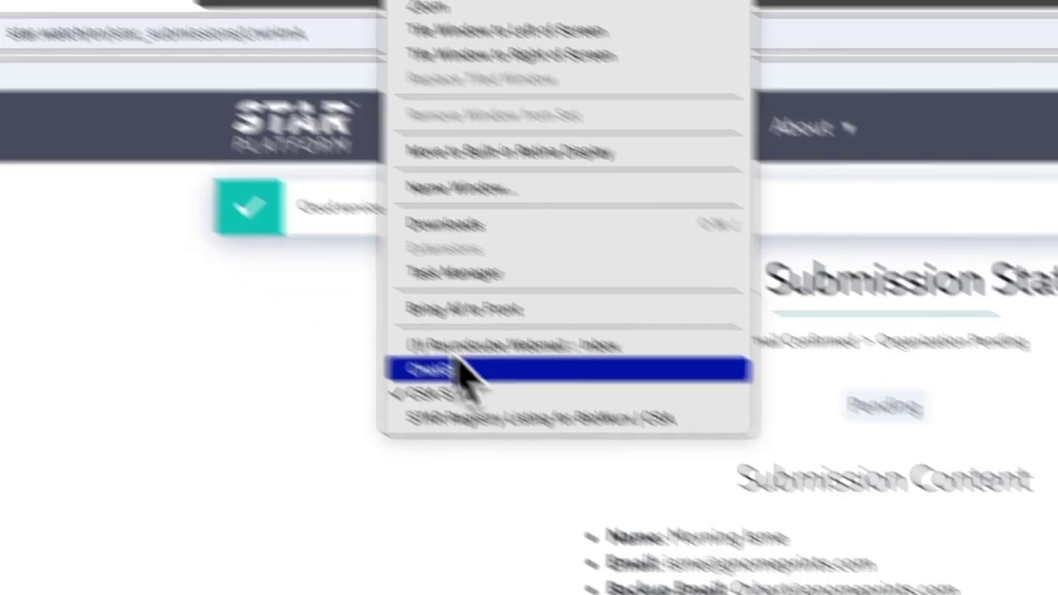
pyautogui.click(463, 345)
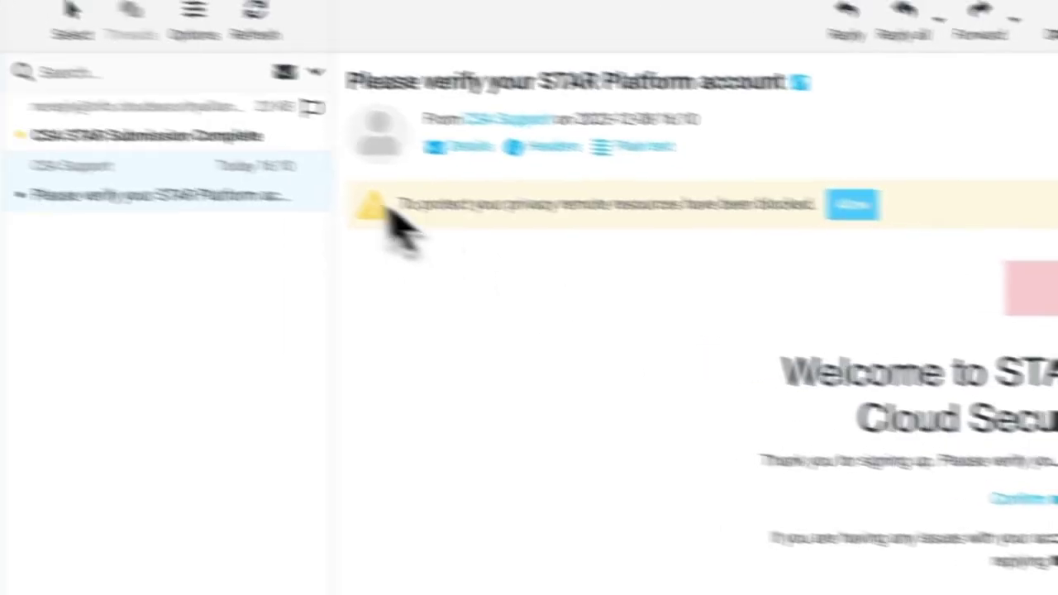
pyautogui.click(140, 147)
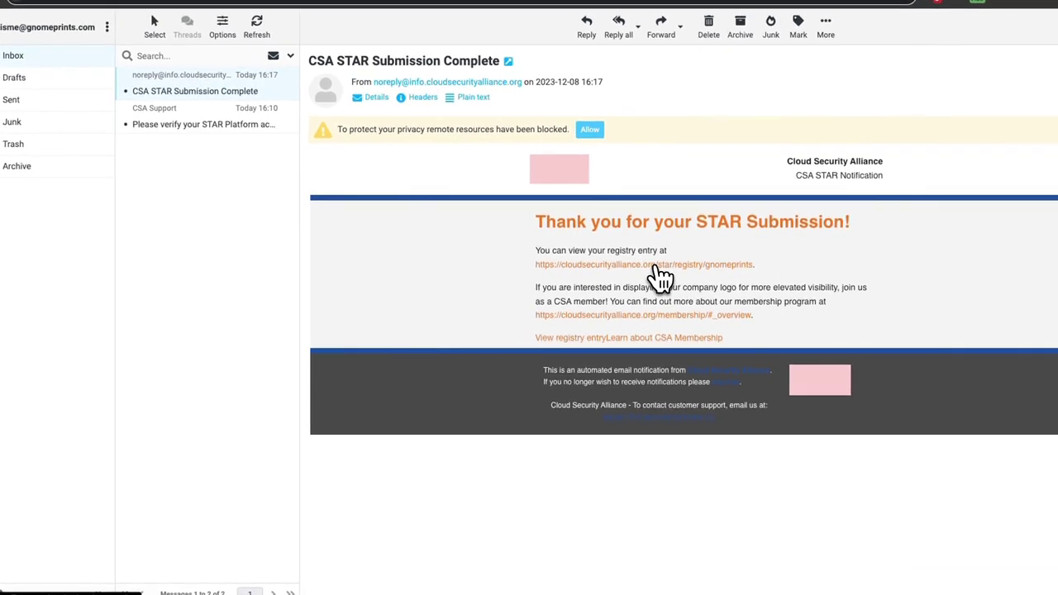
pyautogui.click(655, 266)
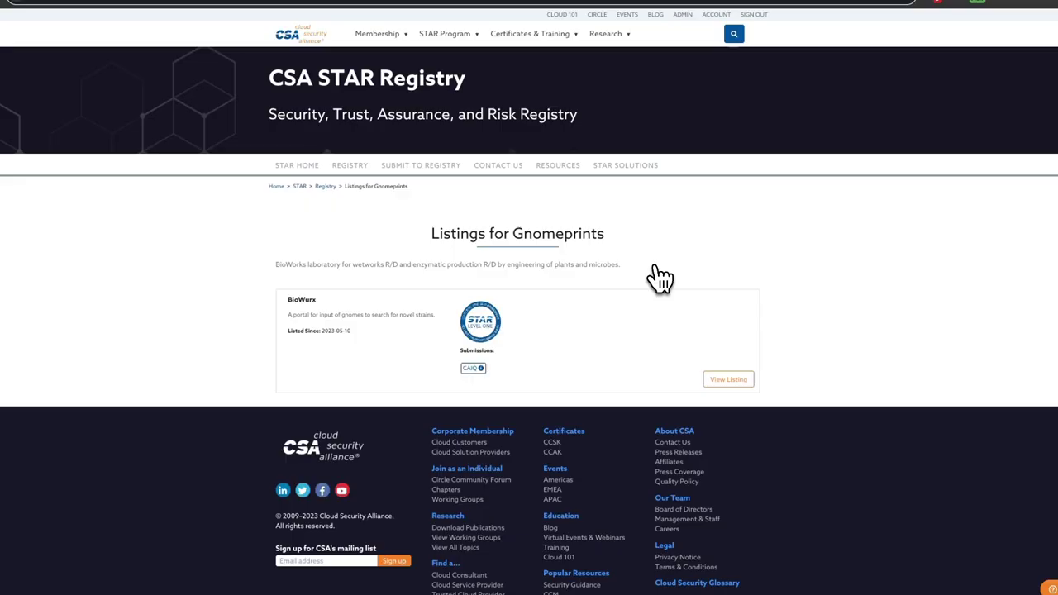
pyautogui.click(729, 381)
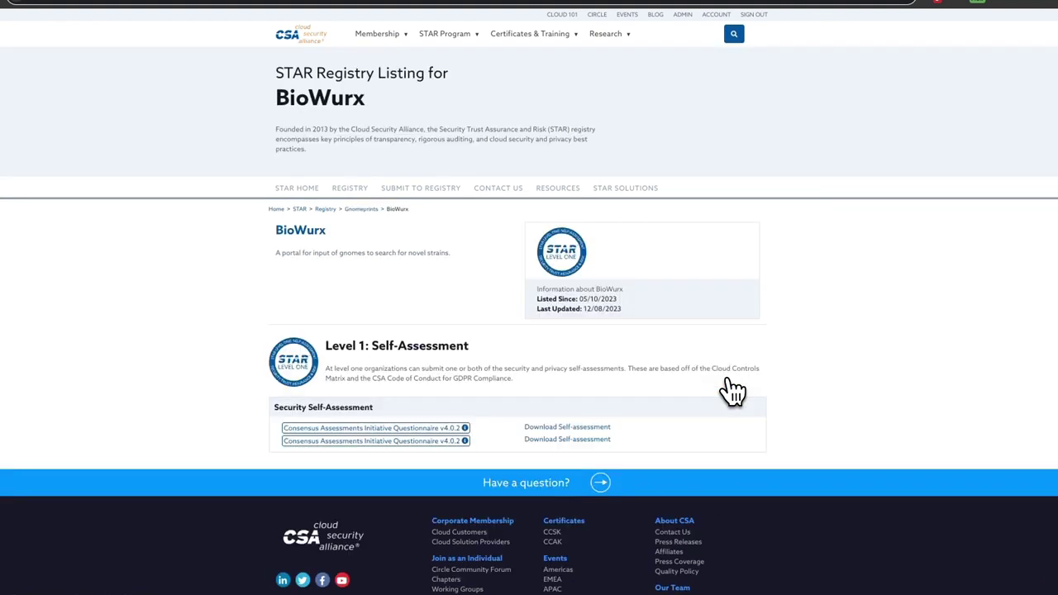